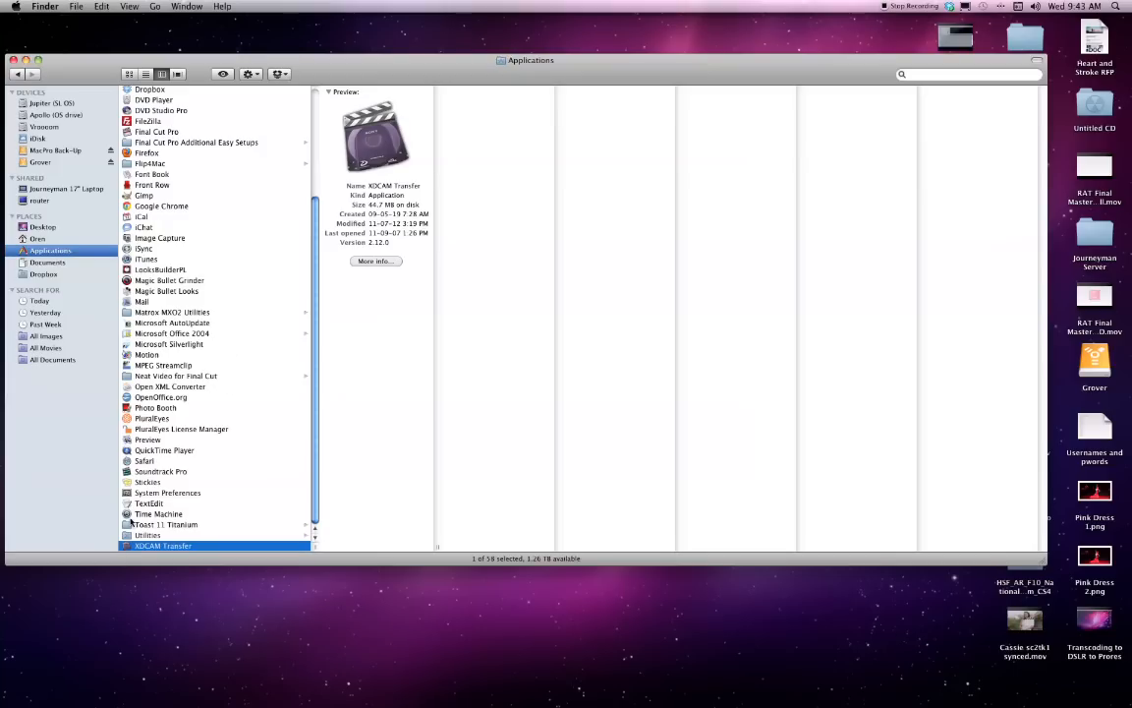
Launch XDCAM Transfer, accept the installed components check and decline looking for the missing sources.
double_click(125, 549)
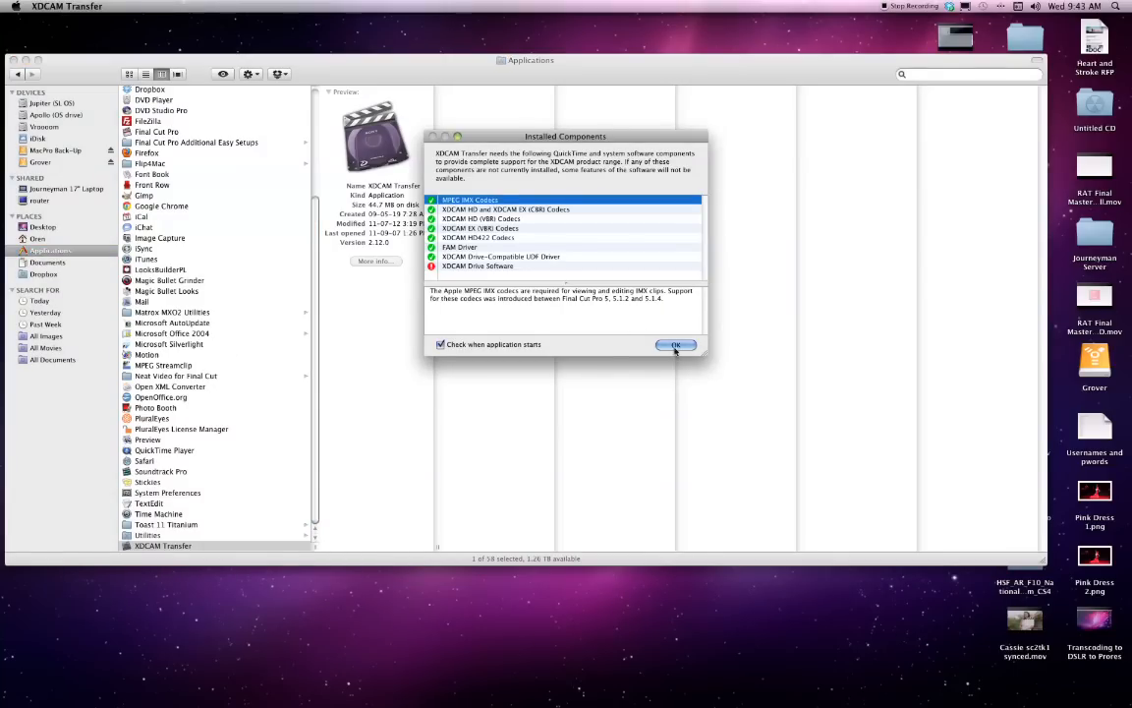
left_click(675, 346)
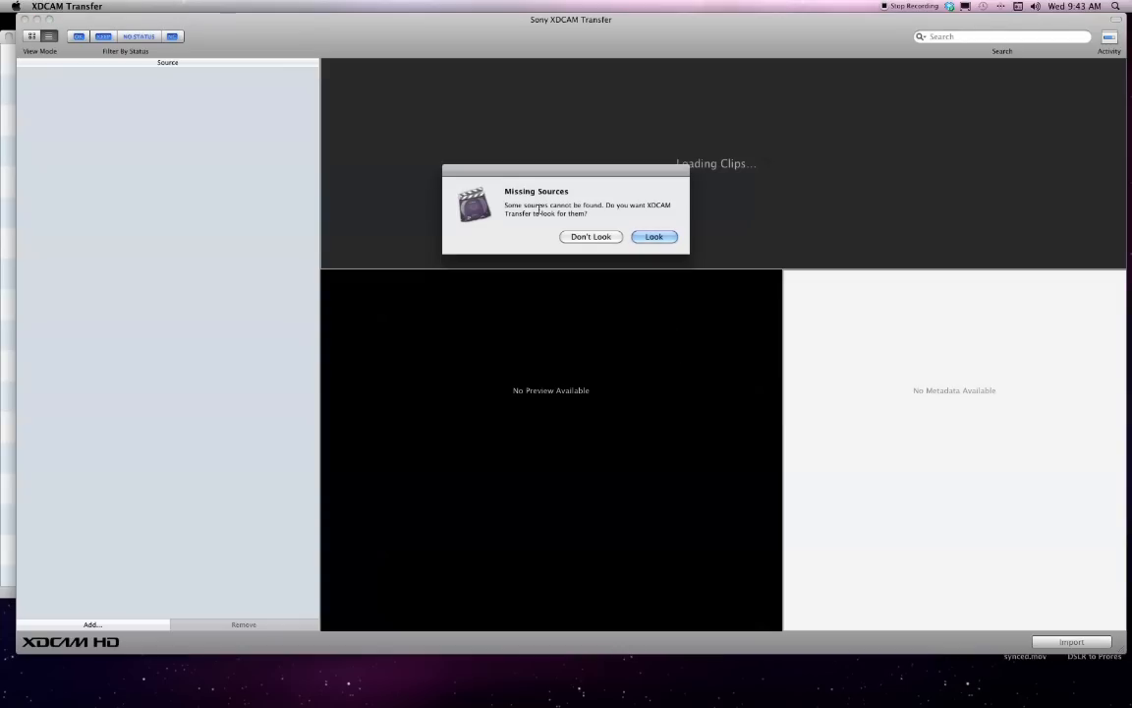
left_click(592, 237)
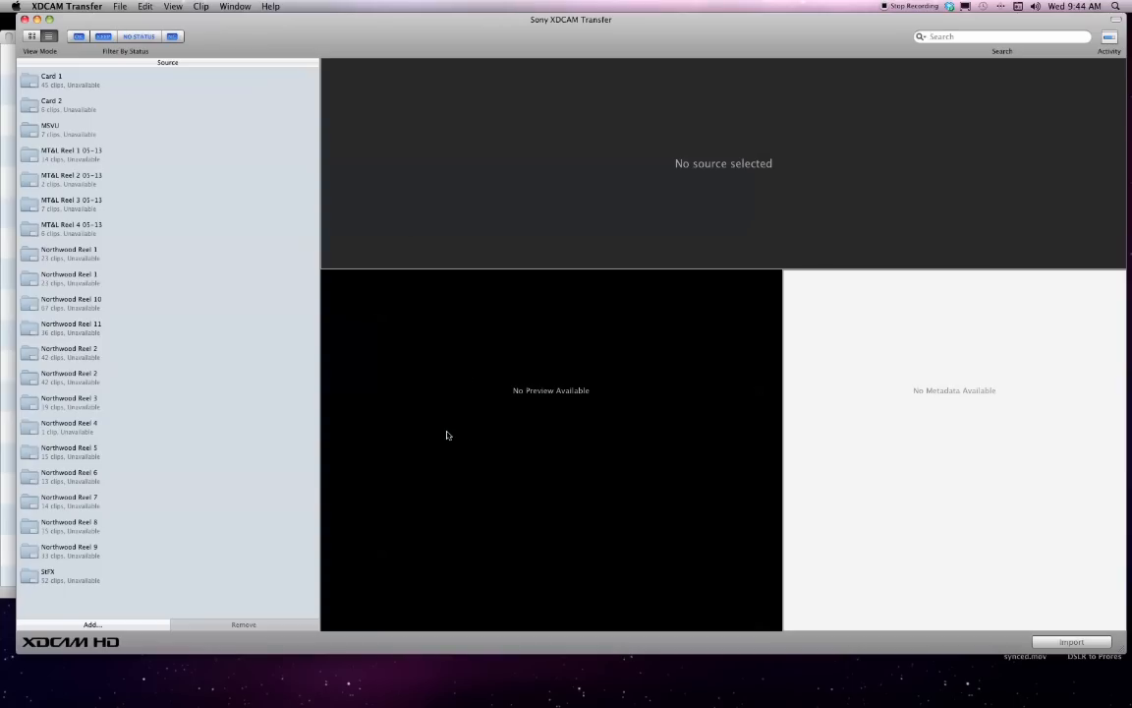
Switch to Finder and open the Heart and Stroke folder inside Footage dumps on the Vroooom drive.
key("super+Tab")
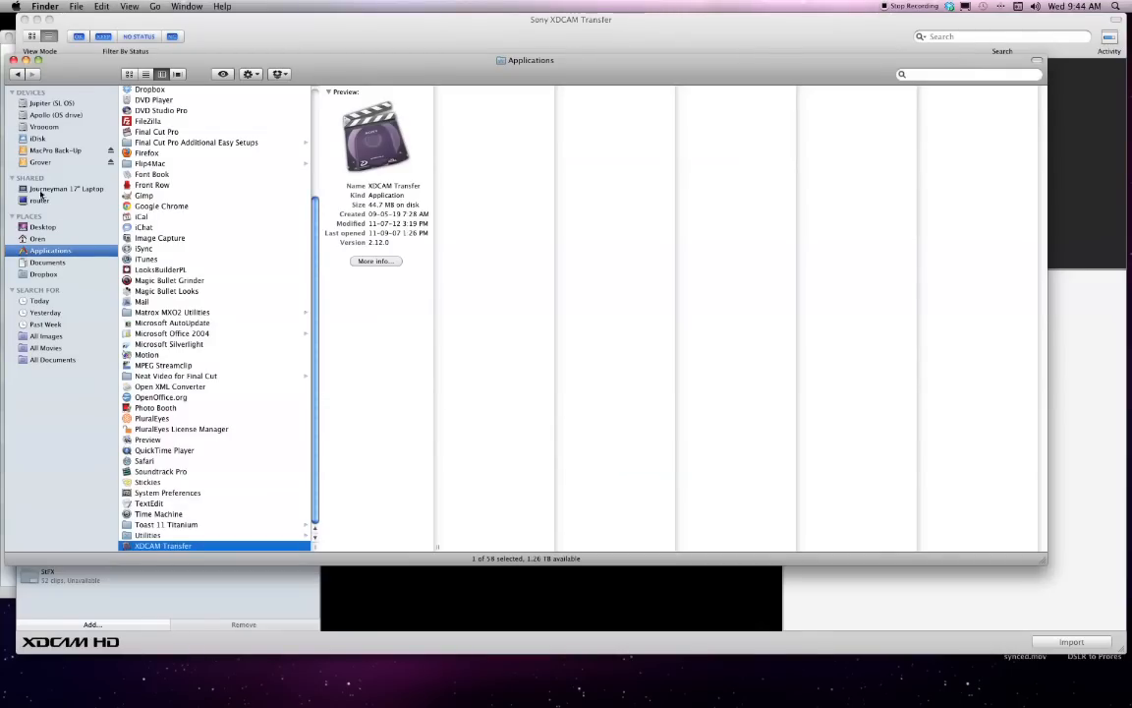
left_click(40, 128)
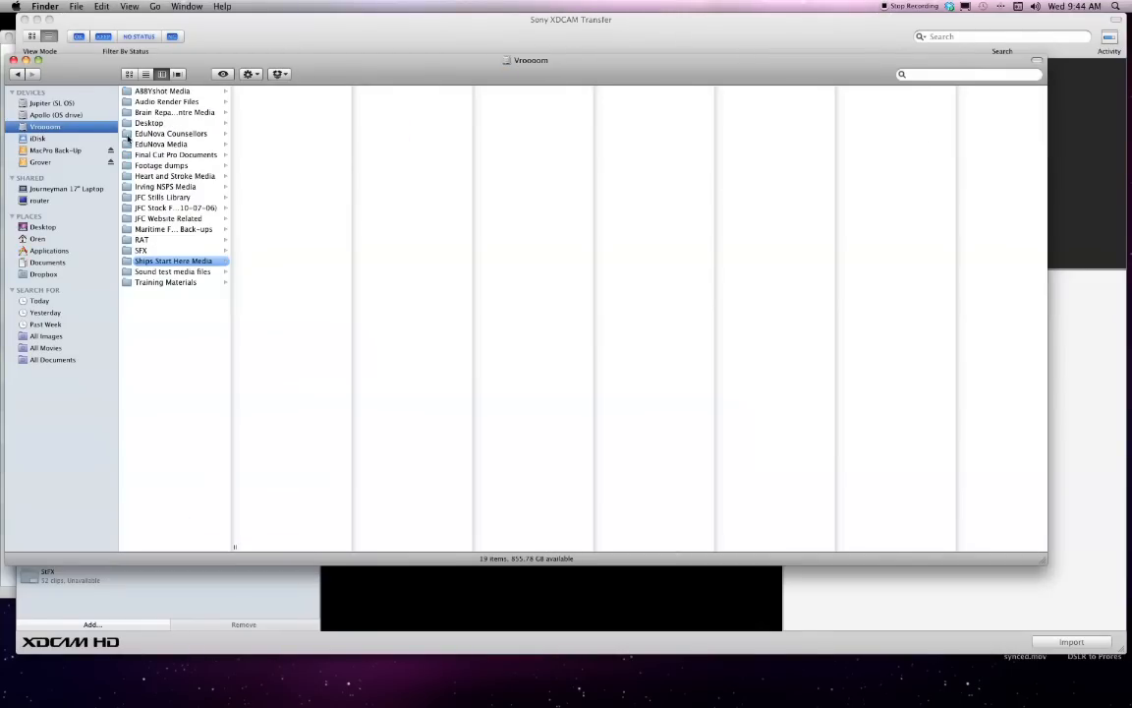
left_click(148, 165)
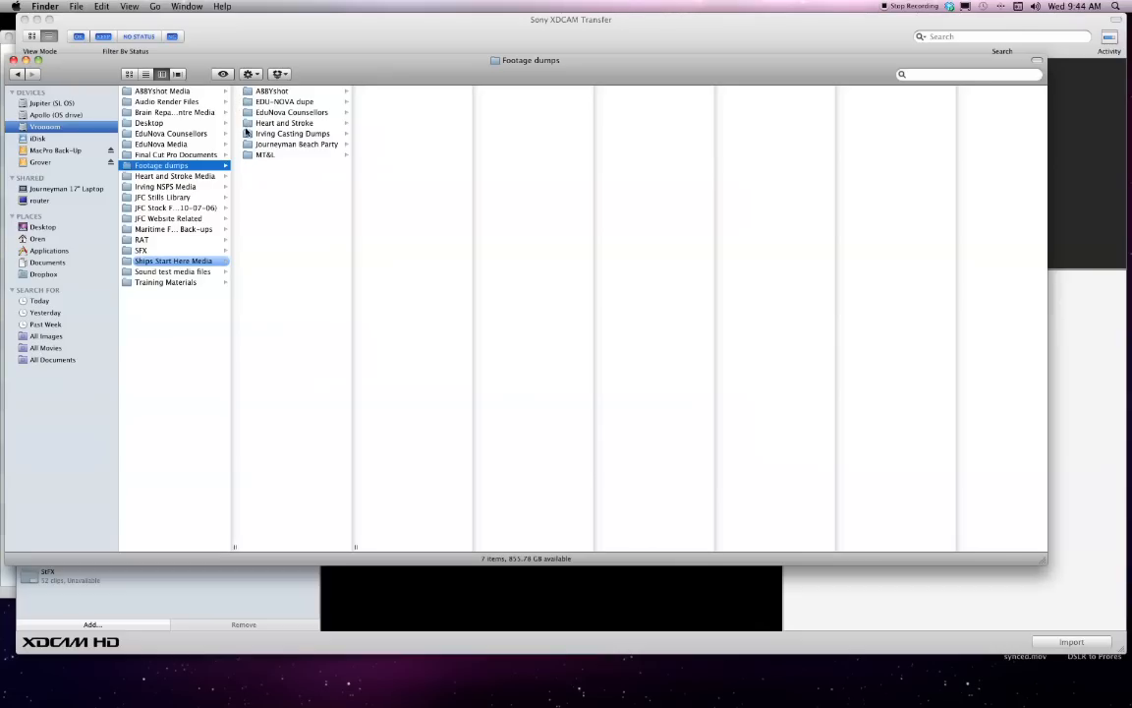
left_click(253, 122)
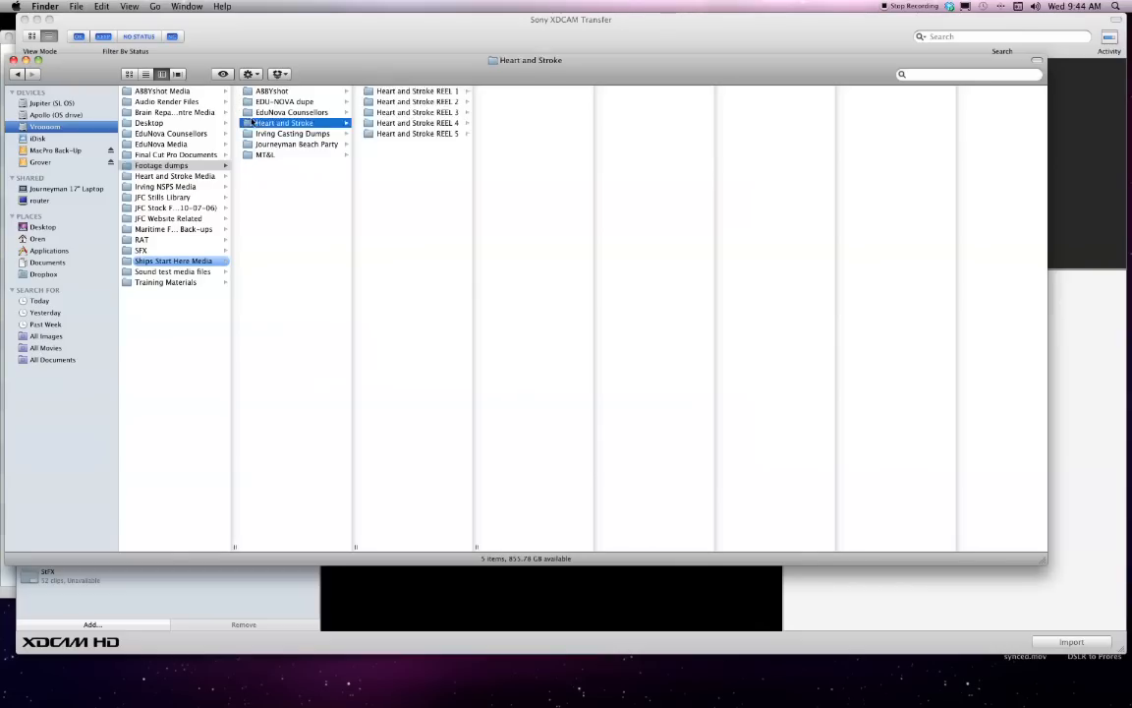
Examine the Heart and Stroke REEL 1 folder structure through BPAV and CLPR to EduN1510_01, and return to the Heart and Stroke folder.
left_click(384, 93)
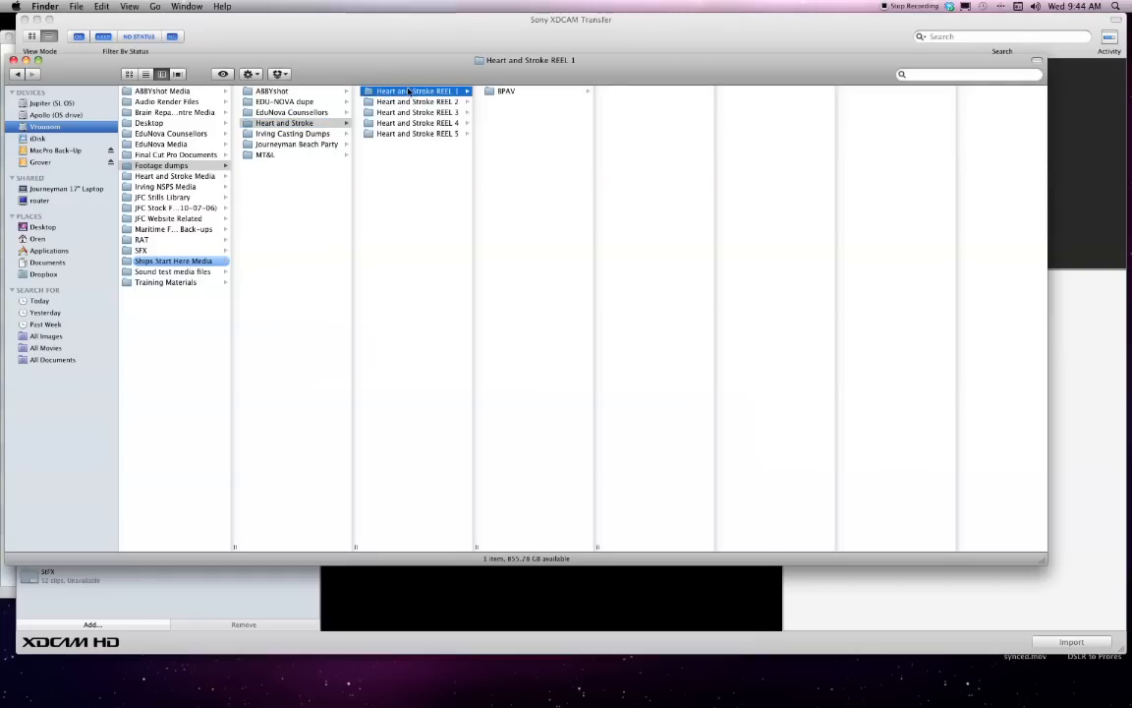
left_click(489, 93)
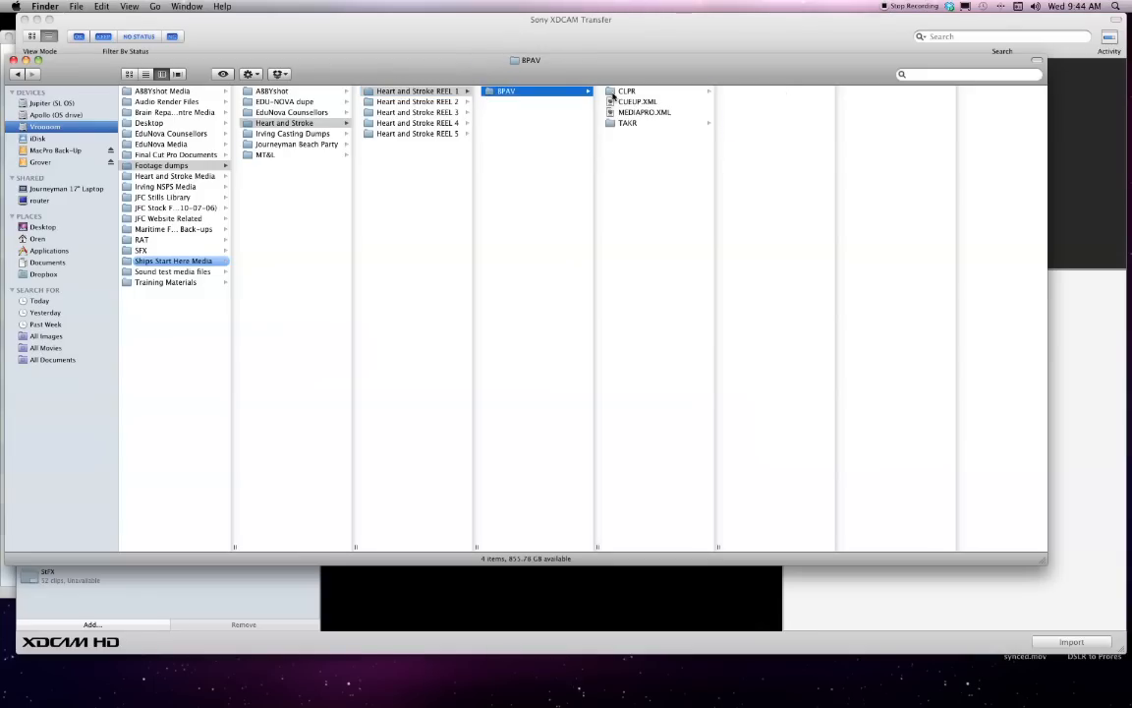
left_click(619, 92)
left_click(741, 93)
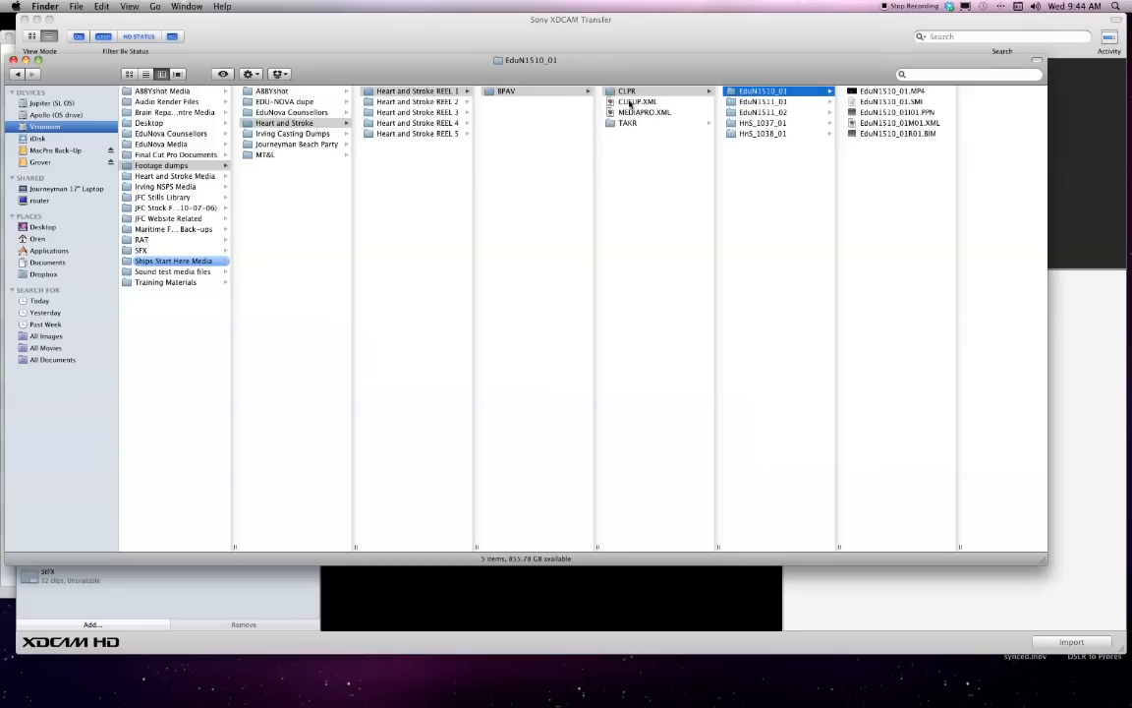
key("Left")
key("Left")
key("Left")
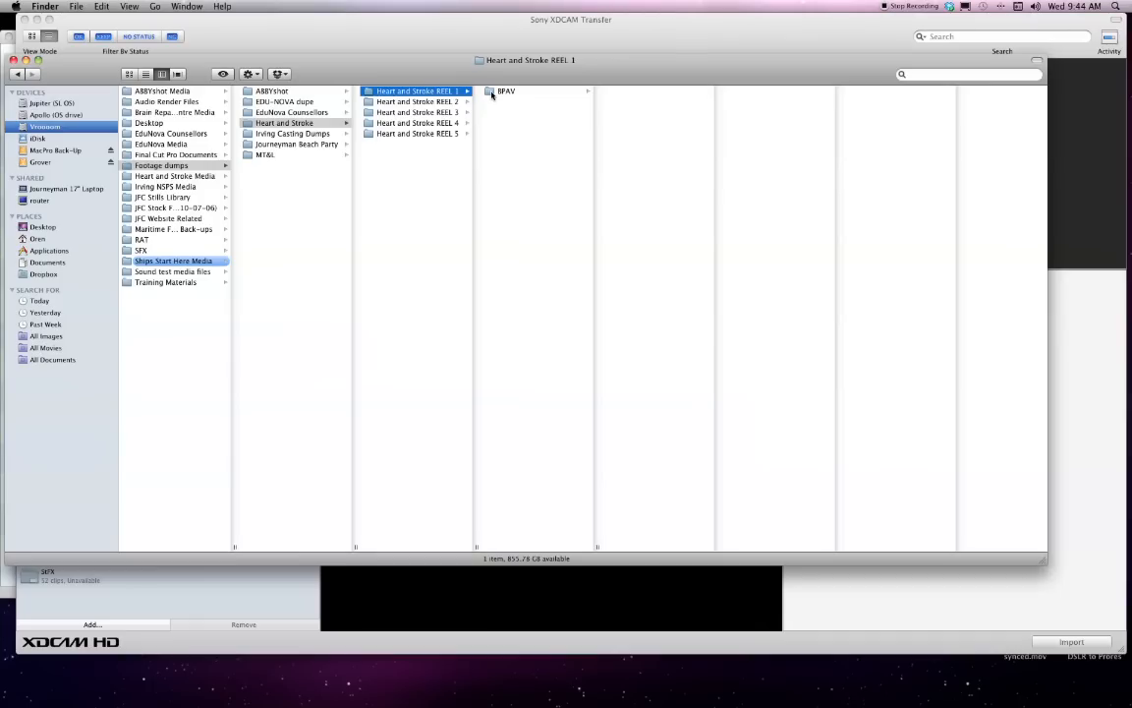
key("Left")
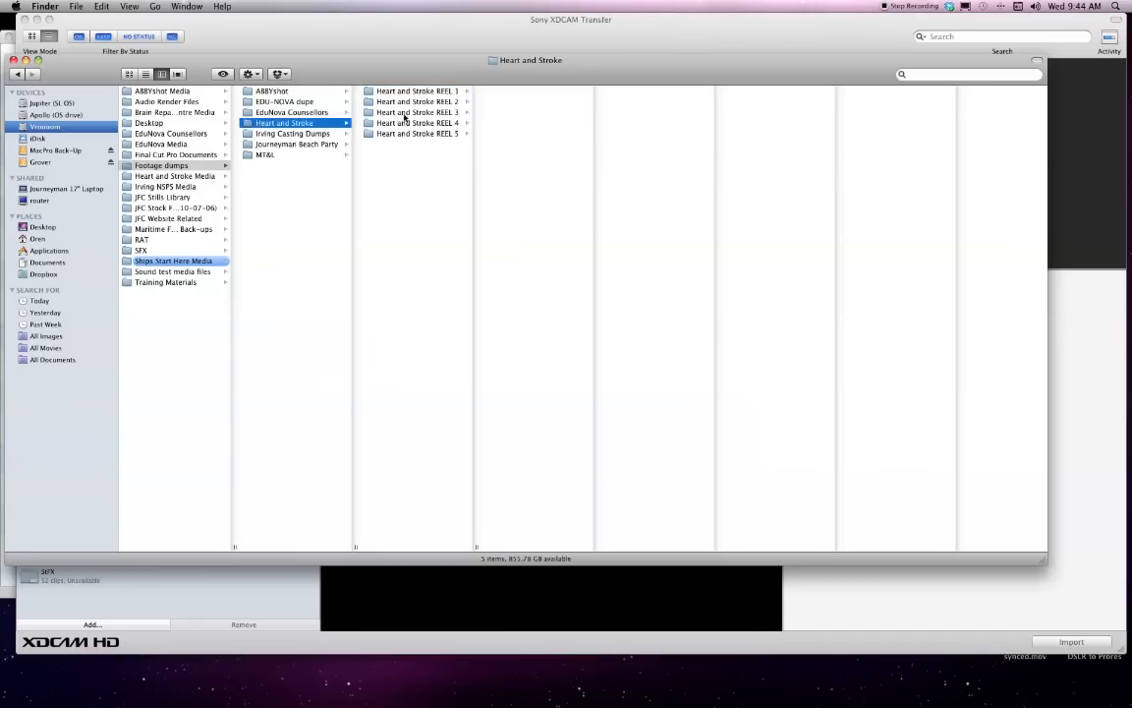
Add the folders Heart and Stroke REEL 1 through REEL 5 to the source list in XDCAM Transfer.
key("Right")
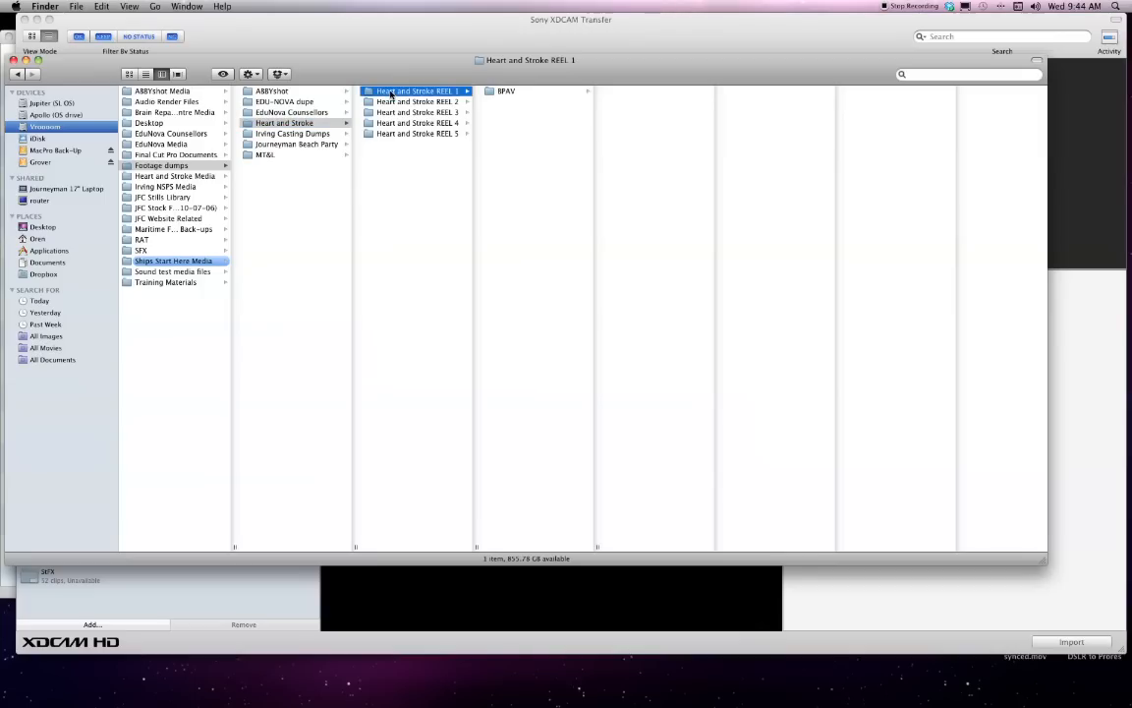
left_click(418, 134, "shift")
mouse_move(376, 70)
left_mouse_down()
mouse_move(465, 109)
mouse_move(714, 66)
mouse_move(207, 182)
mouse_move(172, 150)
mouse_move(189, 166)
mouse_move(161, 165)
left_mouse_up()
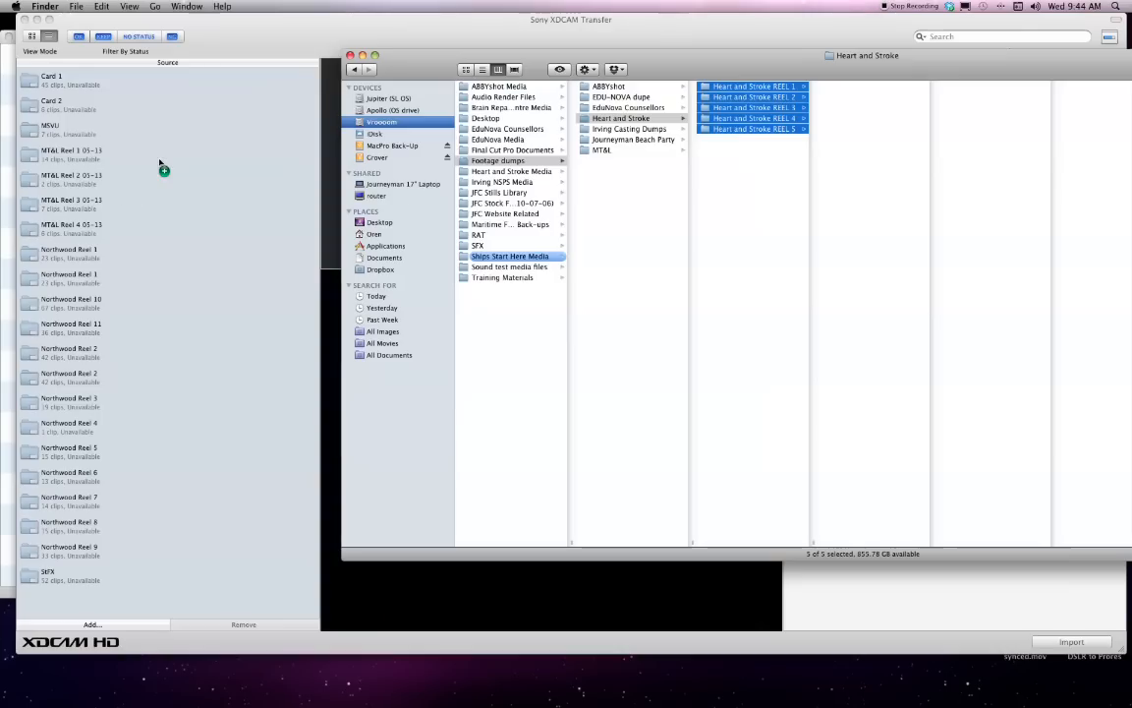
left_click(143, 137)
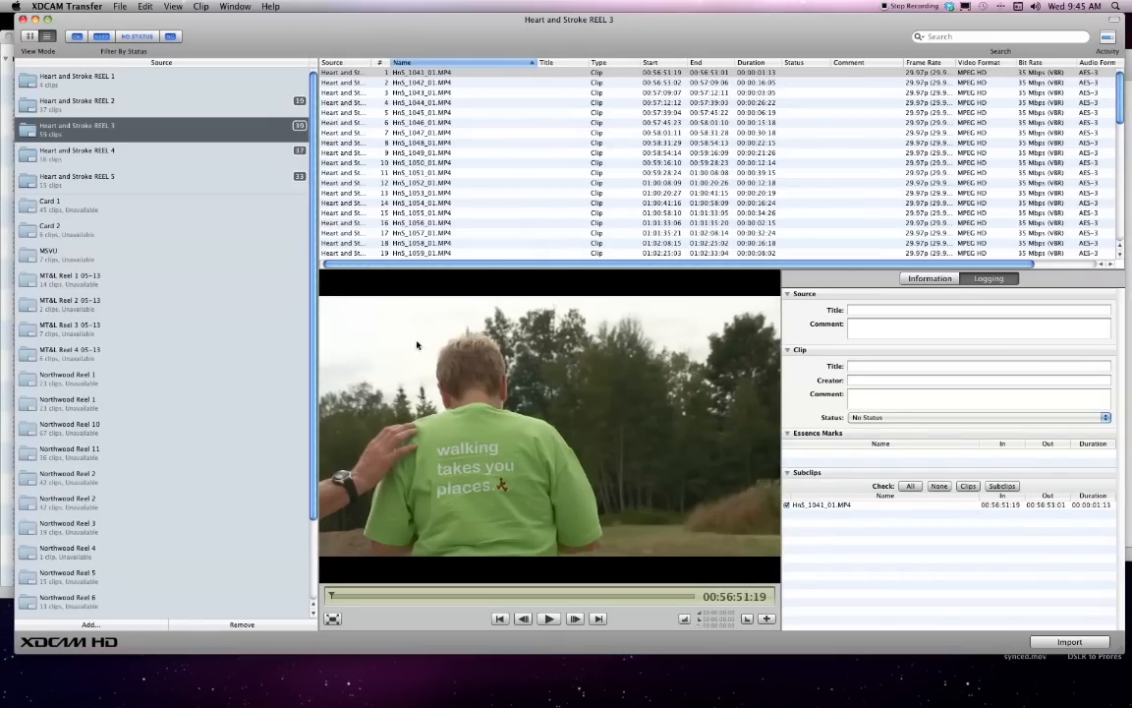
Preview the clip EduN1510_01.MP4 from Heart and Stroke REEL 1 at several points and pause it near its end.
left_click(36, 76)
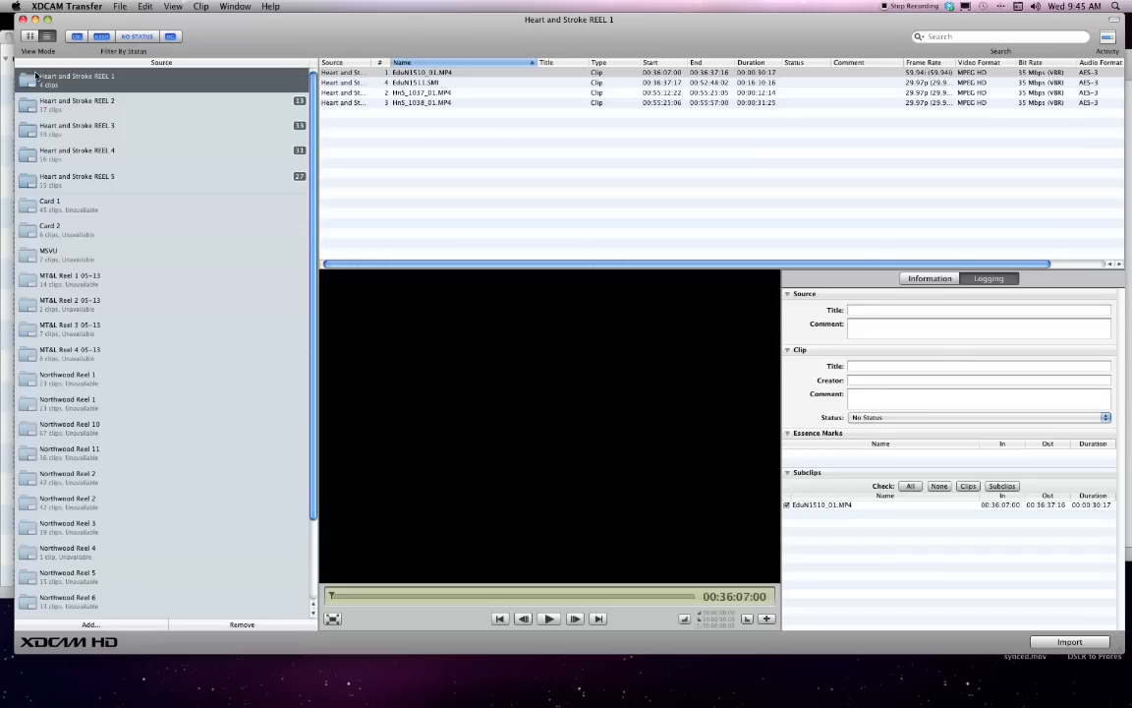
left_click(549, 618)
left_click(482, 597)
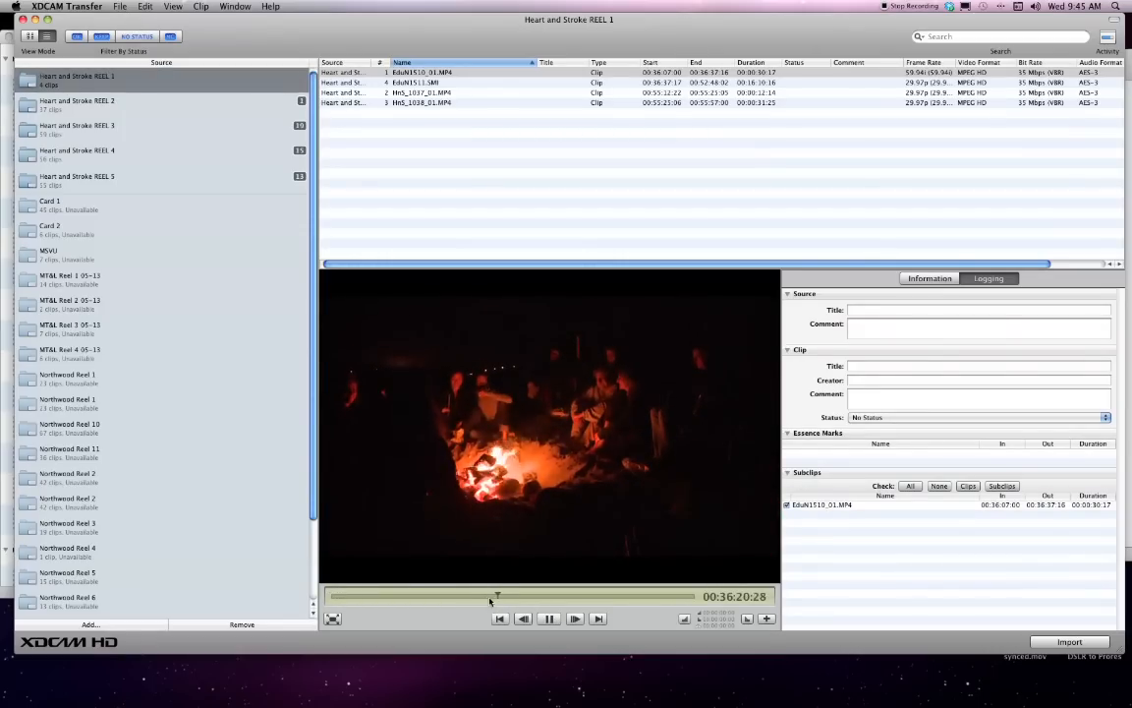
left_click(595, 596)
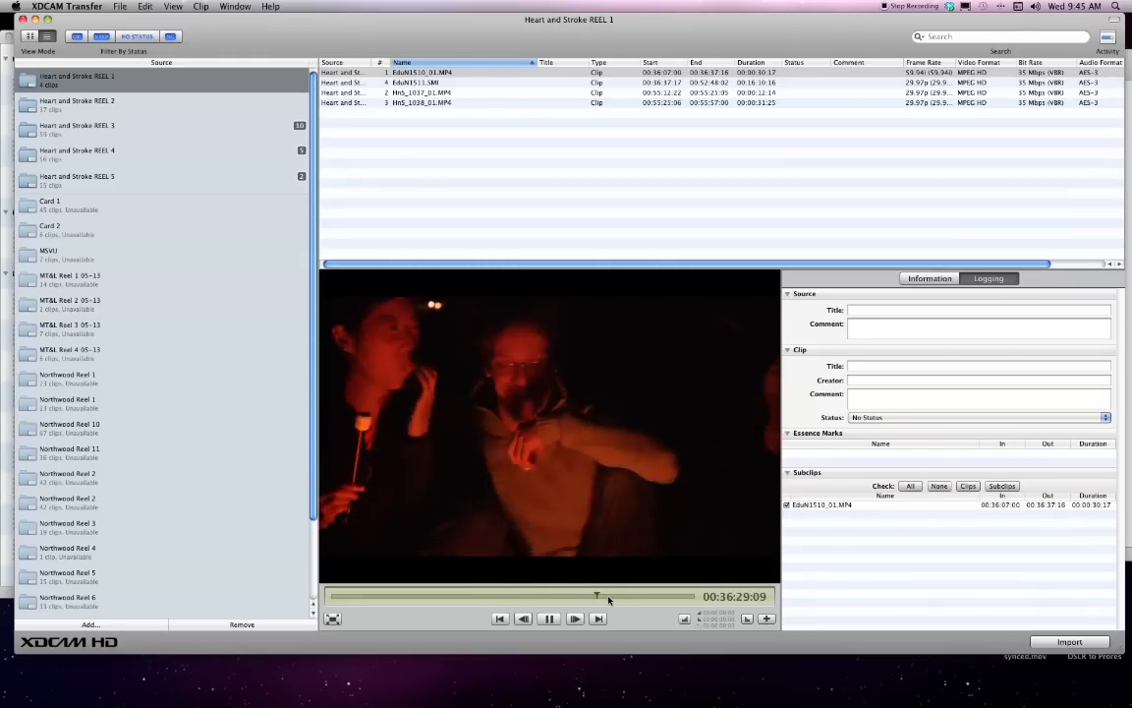
left_click(654, 596)
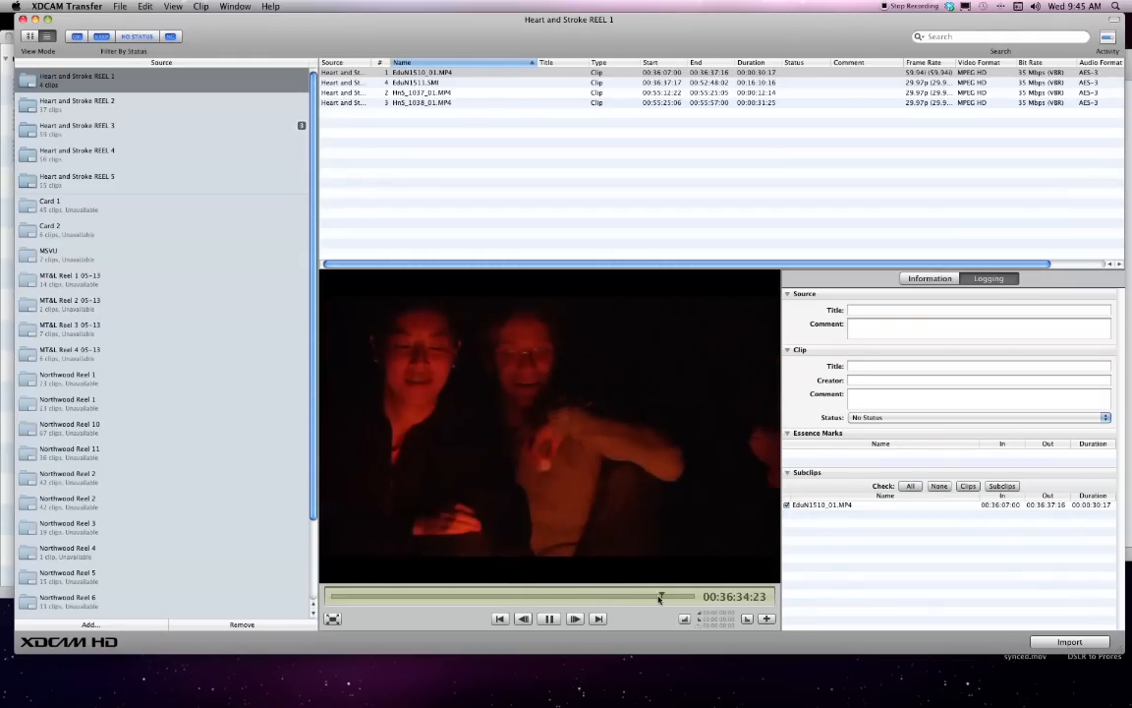
left_click(552, 619)
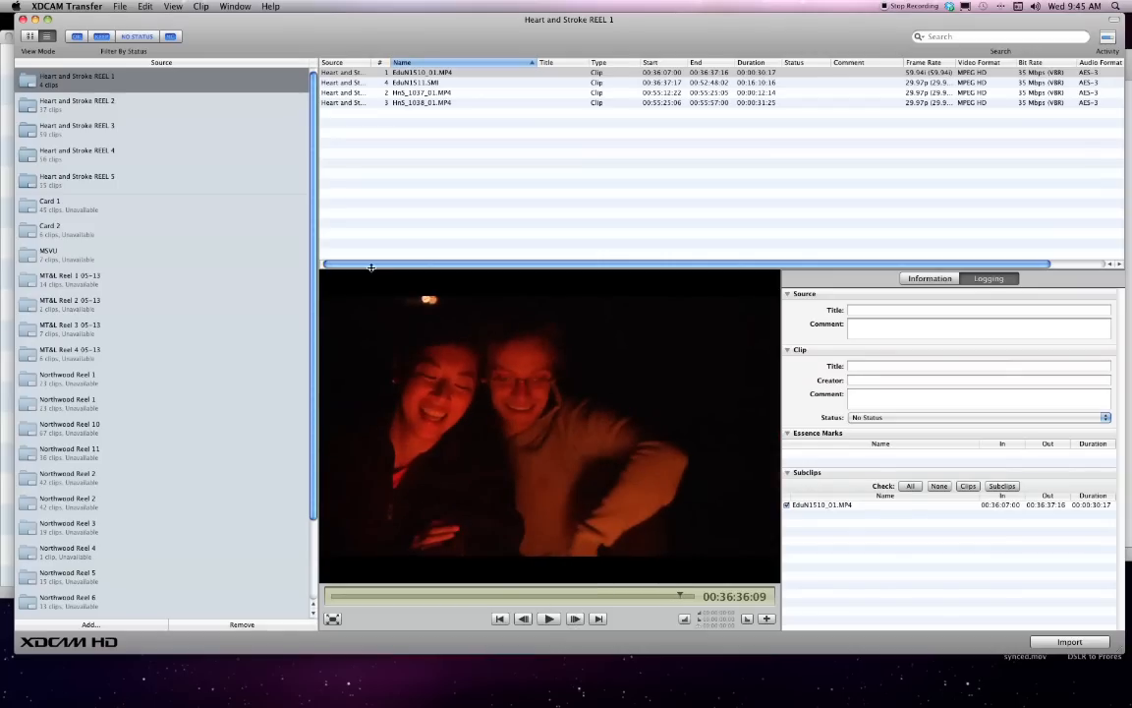
Open the source Heart and Stroke REEL 2 and briefly preview its clip HnS_1010_01.MP4.
left_click(110, 103)
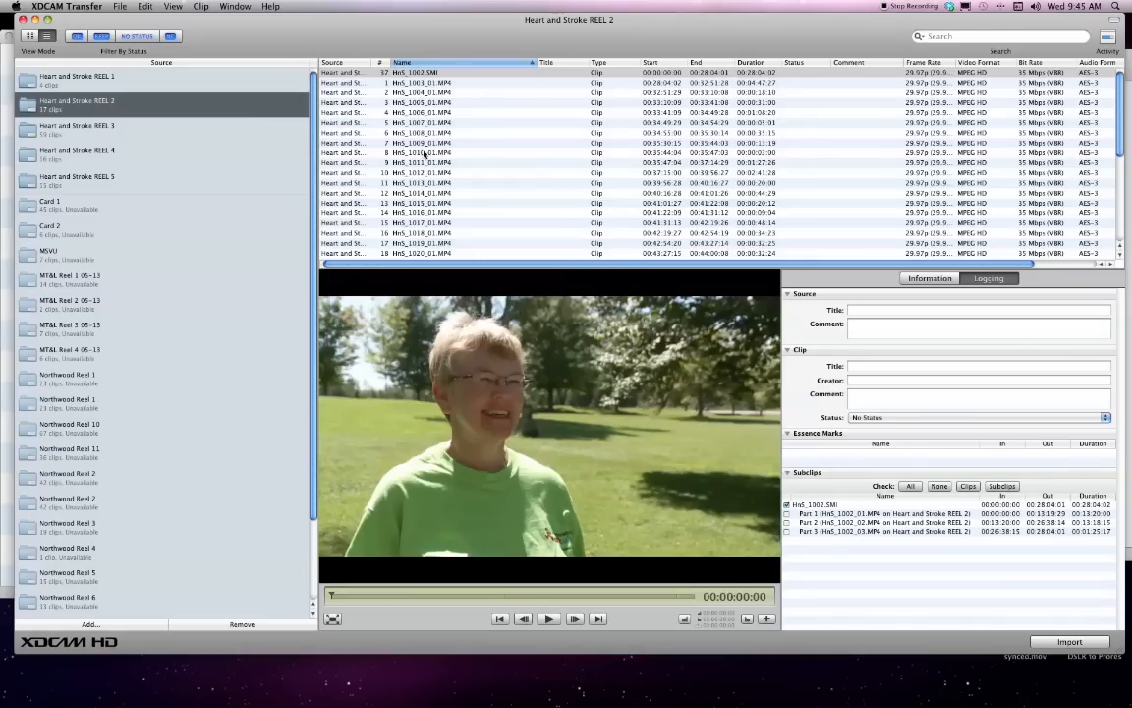
left_click(379, 152)
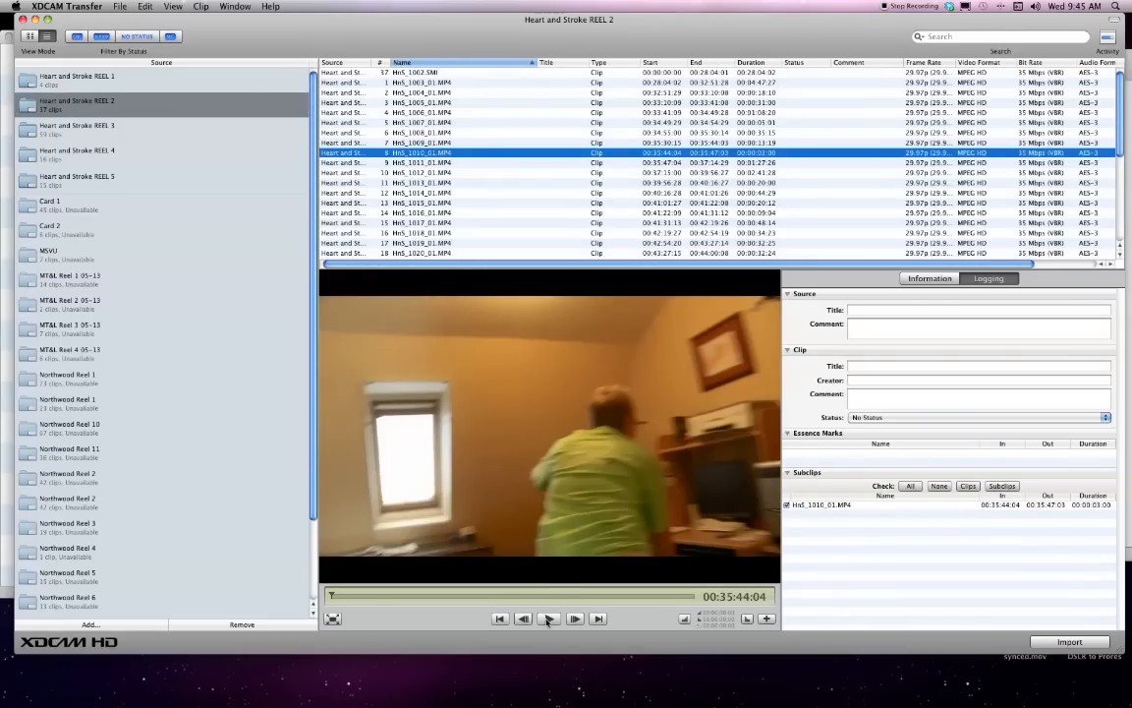
left_click(547, 620)
left_click(547, 619)
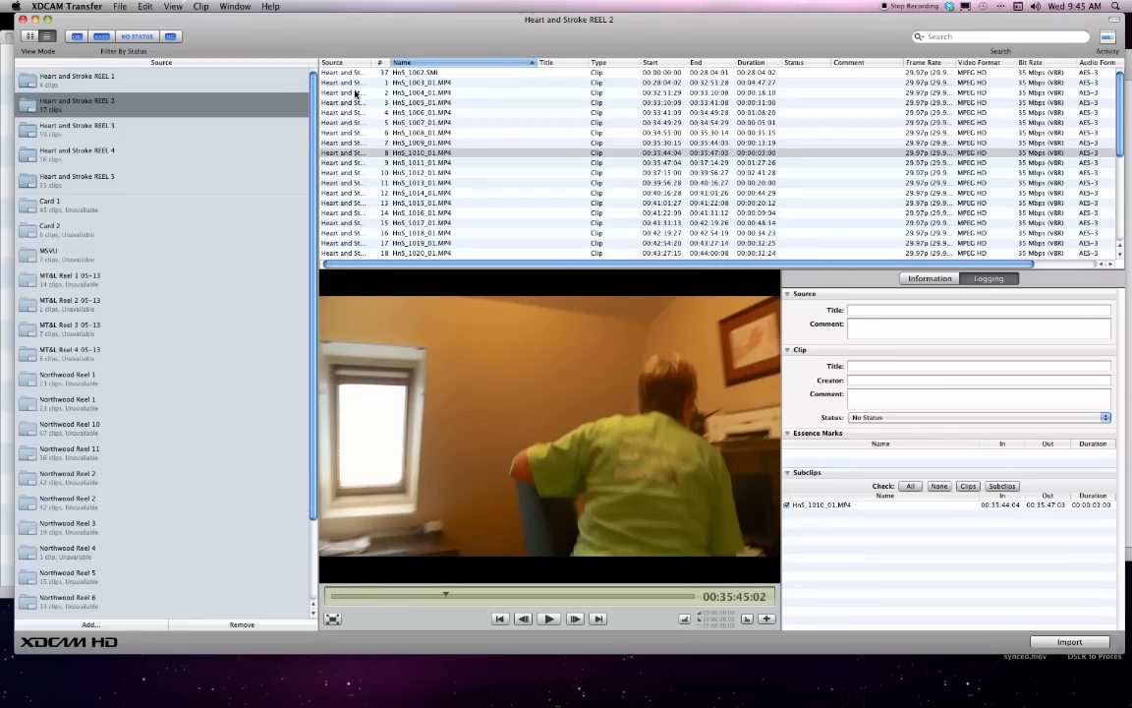
Set the import location in the preferences to a new Desktop folder named "import test".
left_click(73, 6)
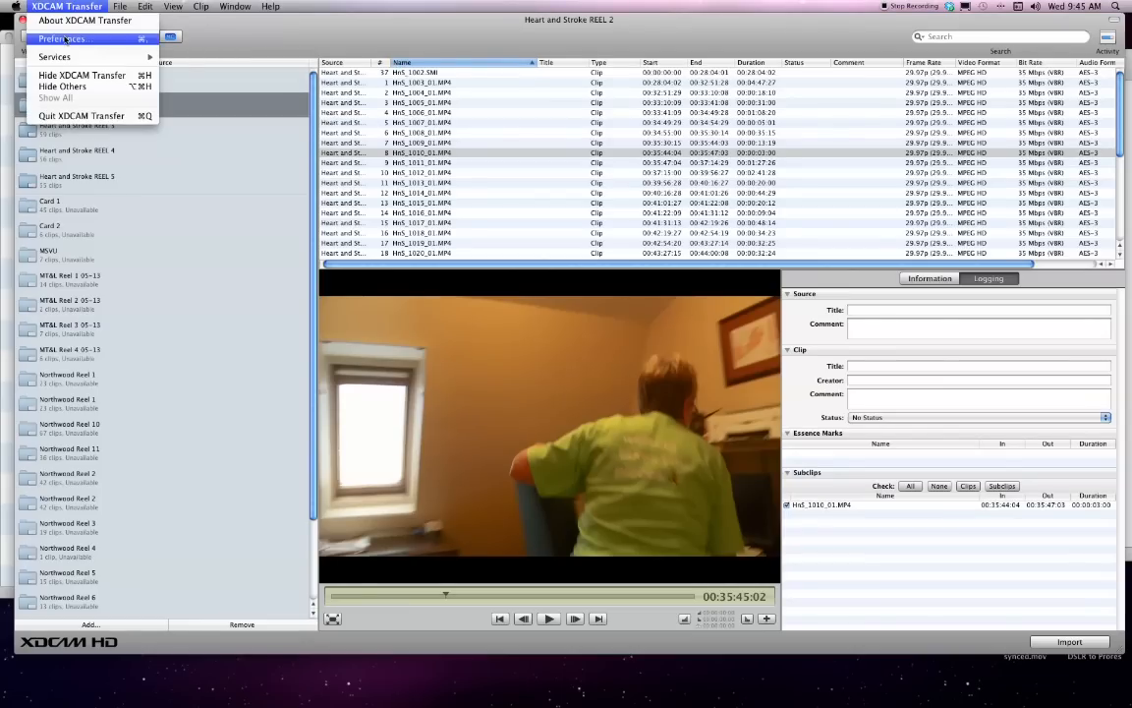
left_click(64, 38)
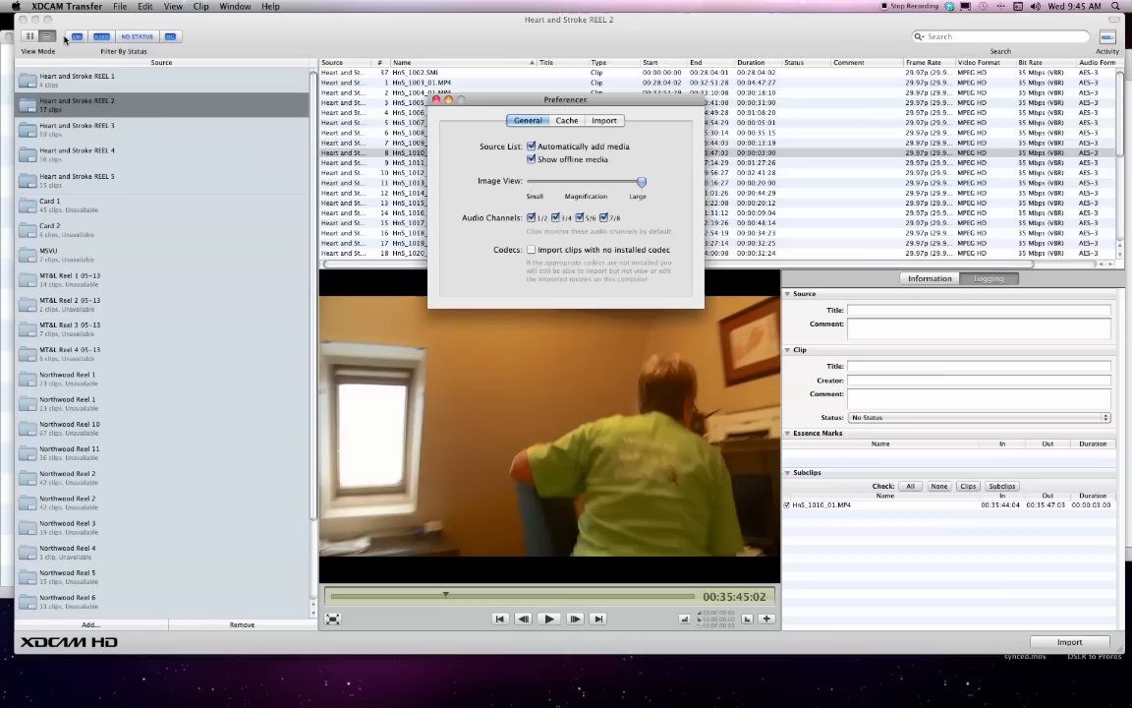
left_click(596, 122)
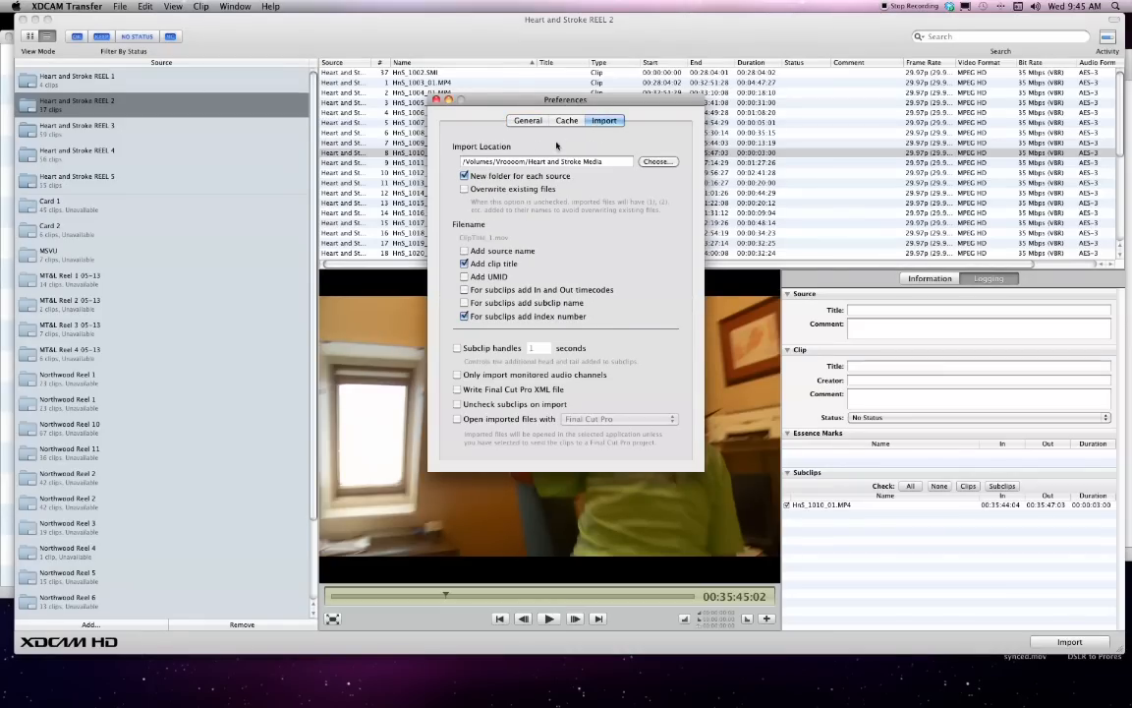
left_click(655, 162)
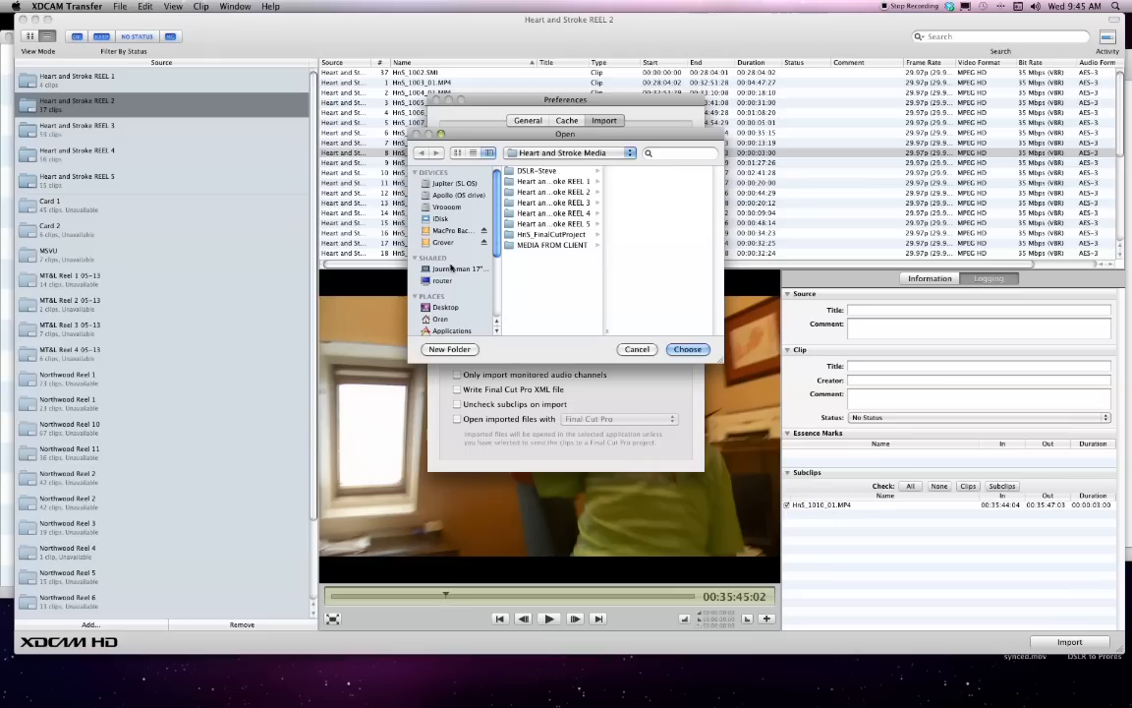
left_click(443, 308)
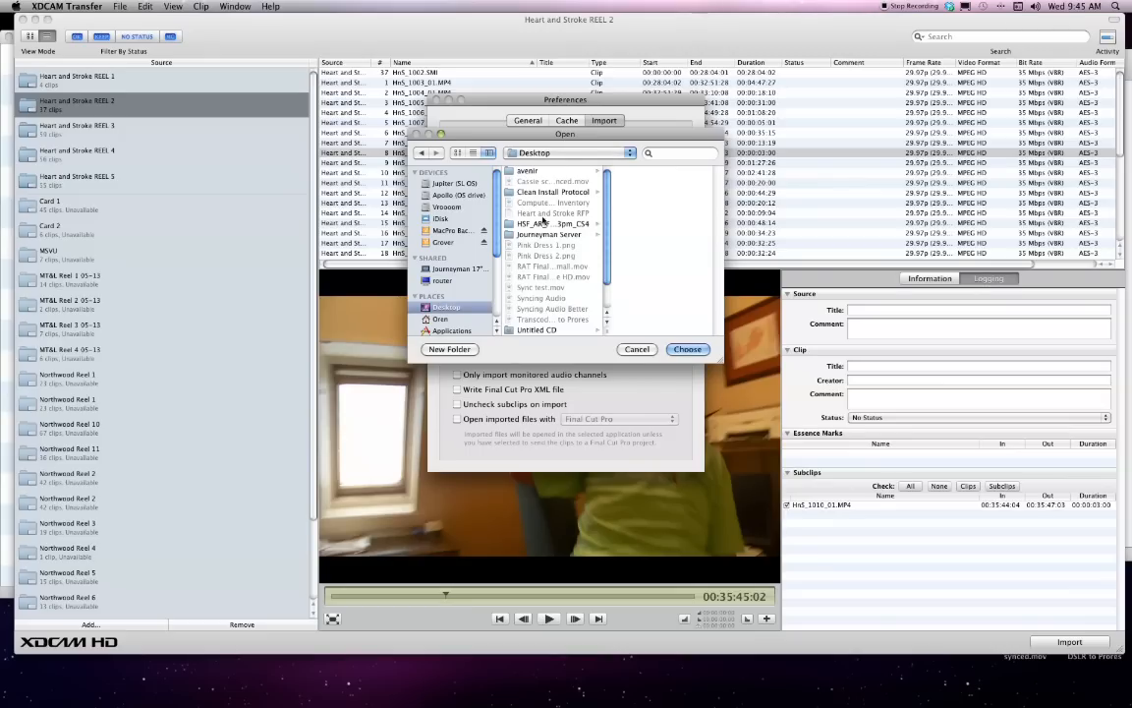
left_click(451, 350)
type("Import test")
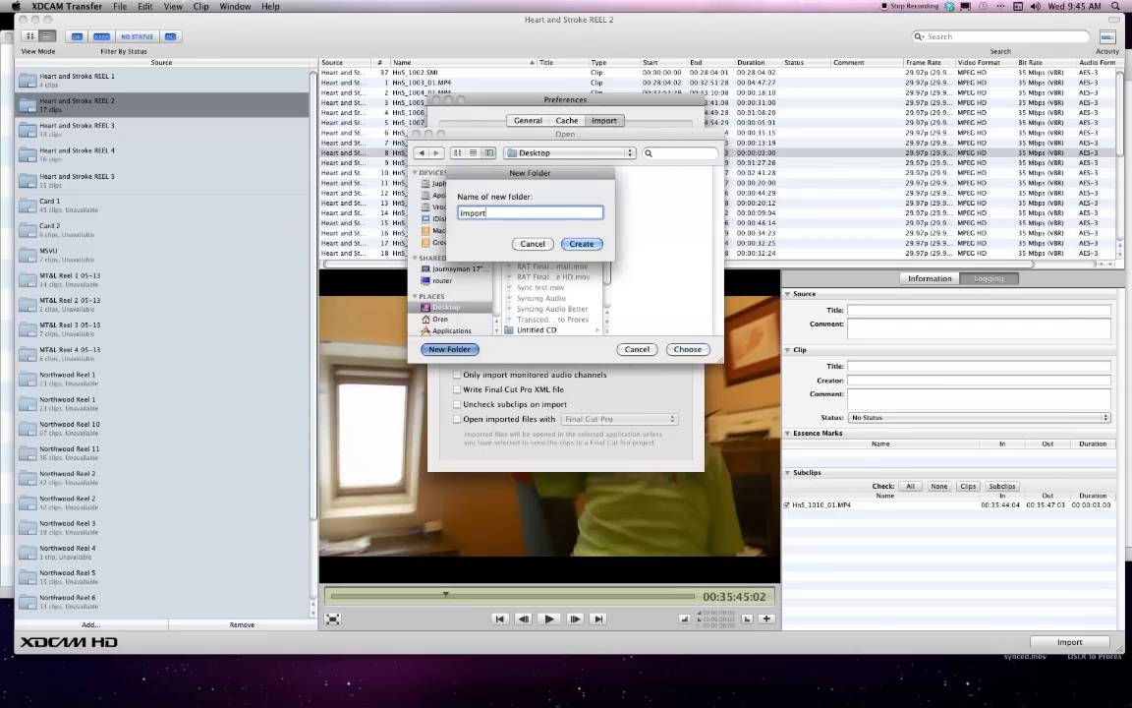
left_click(582, 244)
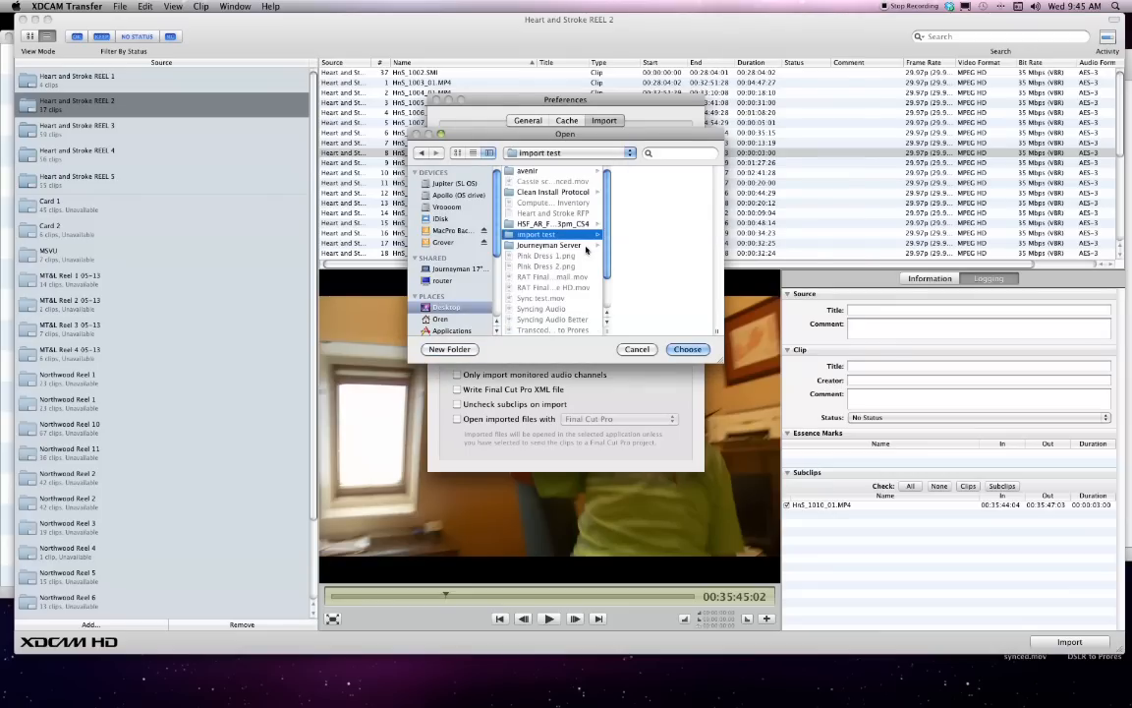
left_click(693, 349)
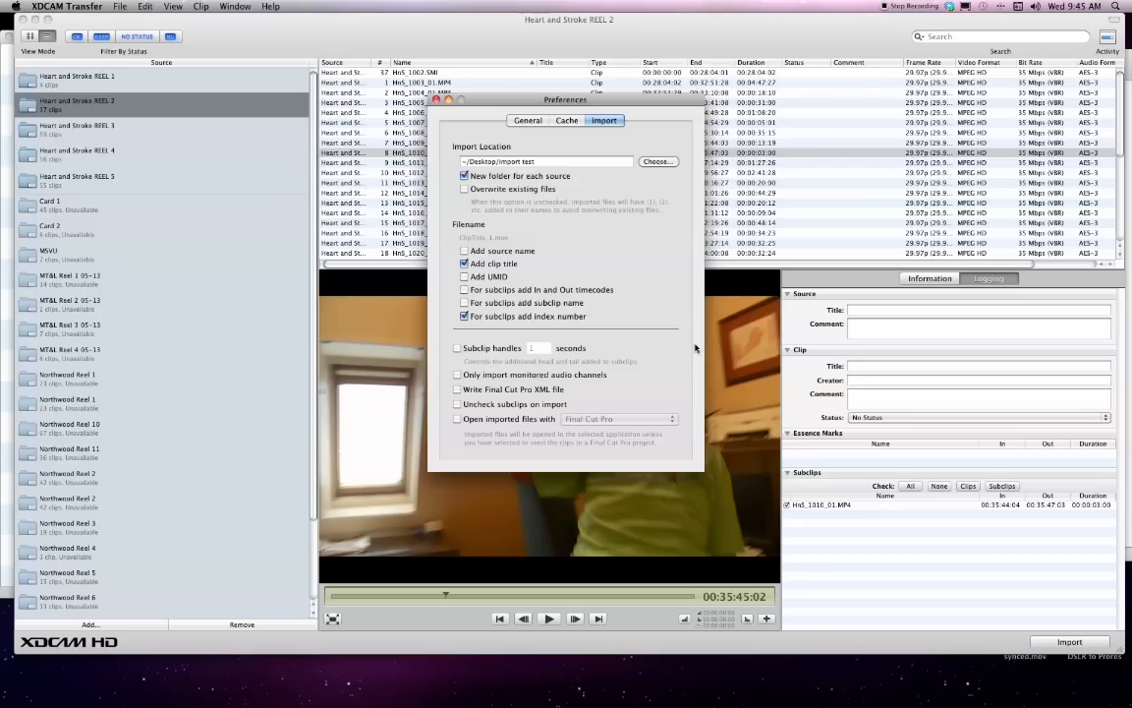
left_click(436, 101)
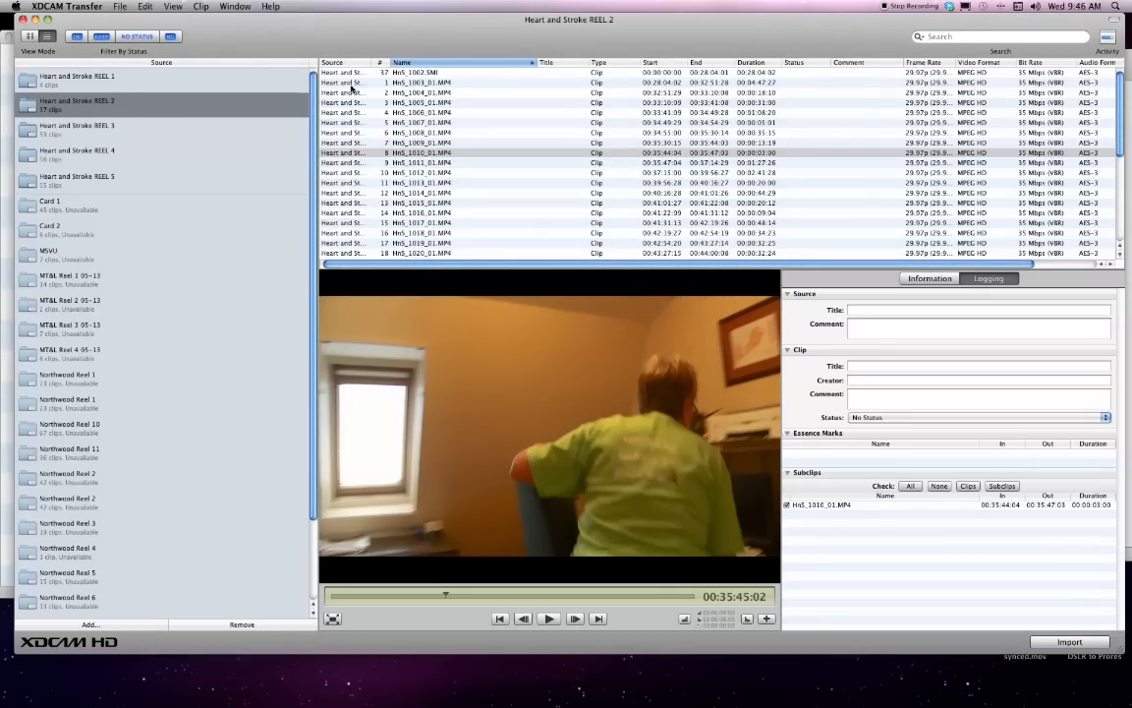
Look through the Heart and Stroke REEL 2 clip list and preview the clip HnS_1003_01.MP4.
scroll(451, 116, "down", 6)
scroll(451, 116, "up", 6)
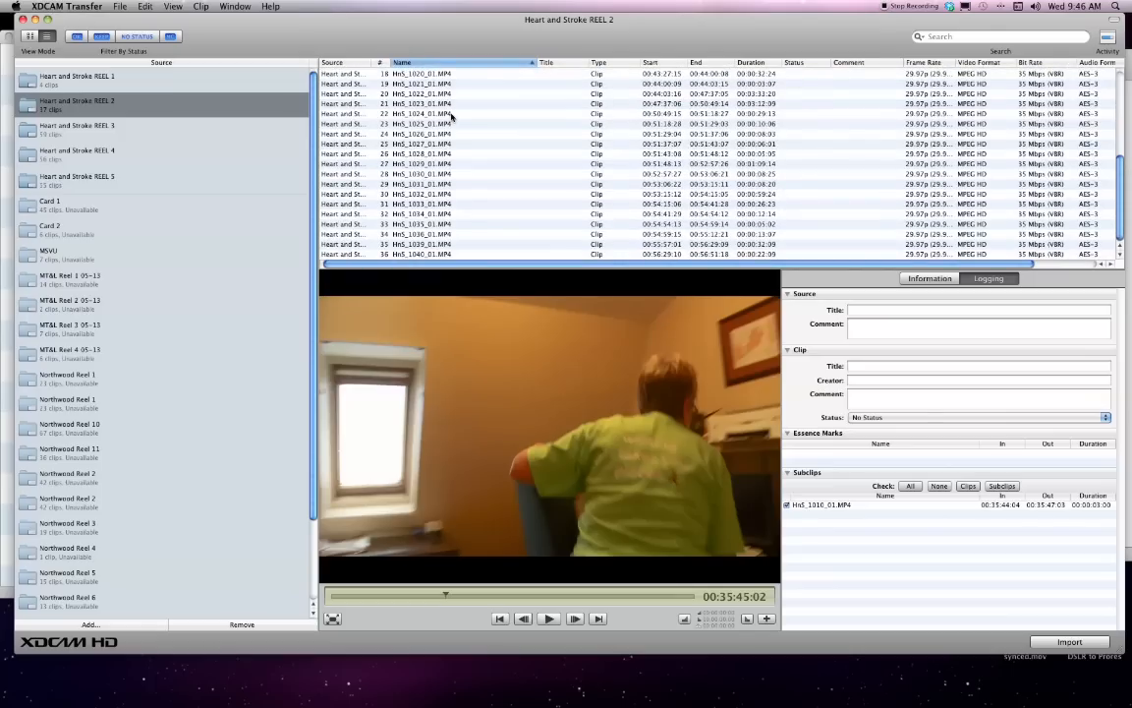
left_click(438, 84)
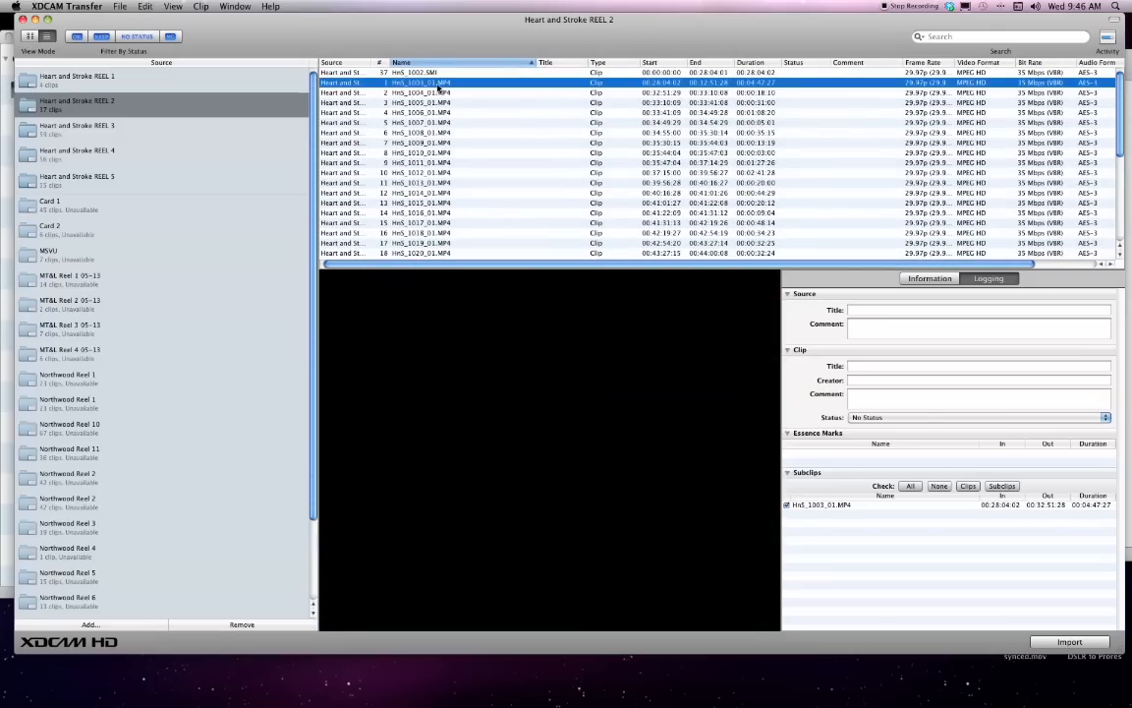
scroll(421, 213, "down", 6)
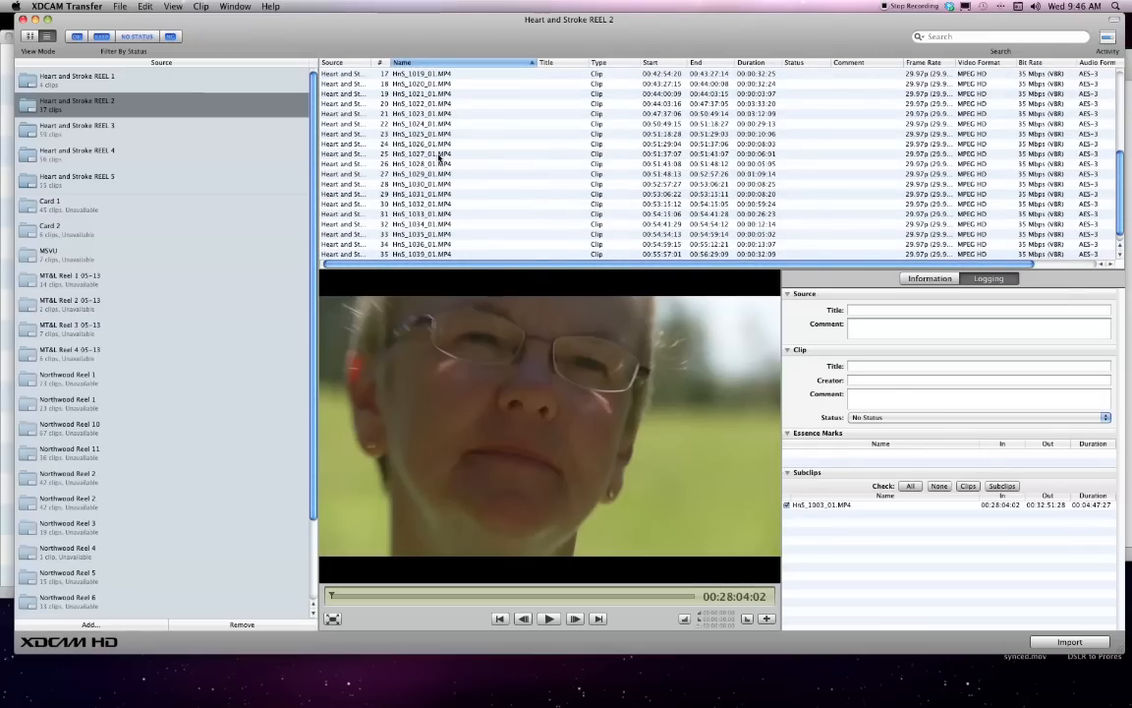
scroll(445, 153, "down", 1)
scroll(444, 152, "up", 4)
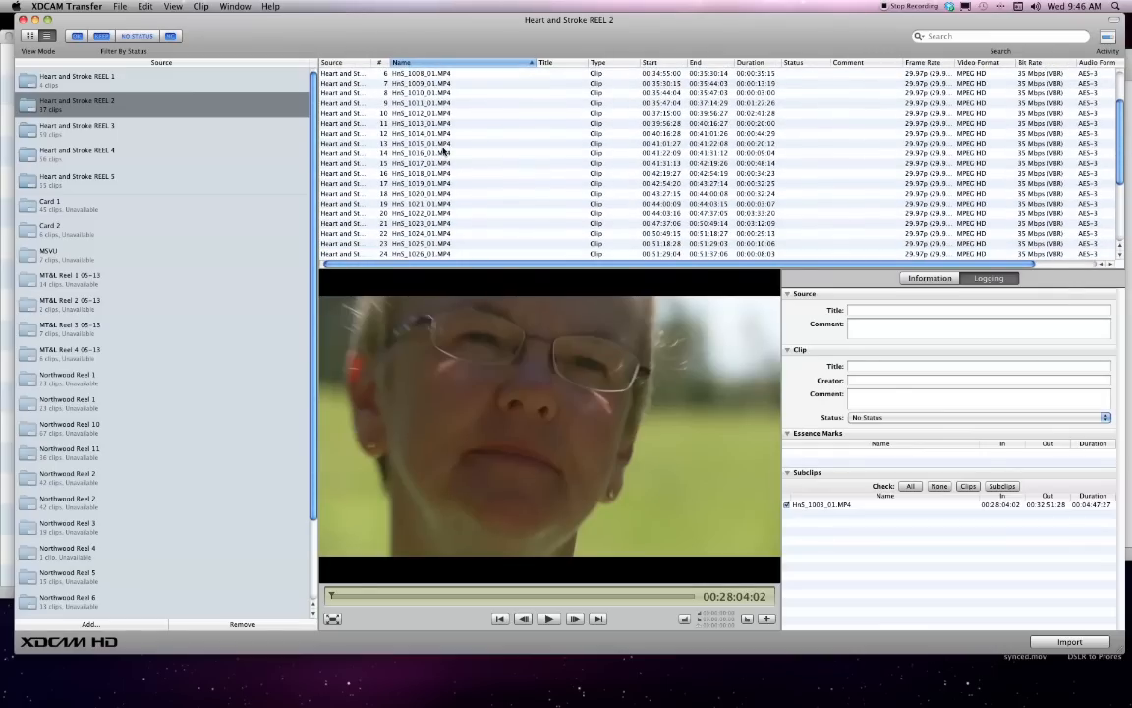
key("ctrl+Left")
key("F11")
key("F9")
key("F9")
Preview the clip HnS_1015_01.MP4 and the spanned clip HnS_1002.SMI in Heart and Stroke REEL 2.
left_click(442, 145)
scroll(443, 149, "up", 2)
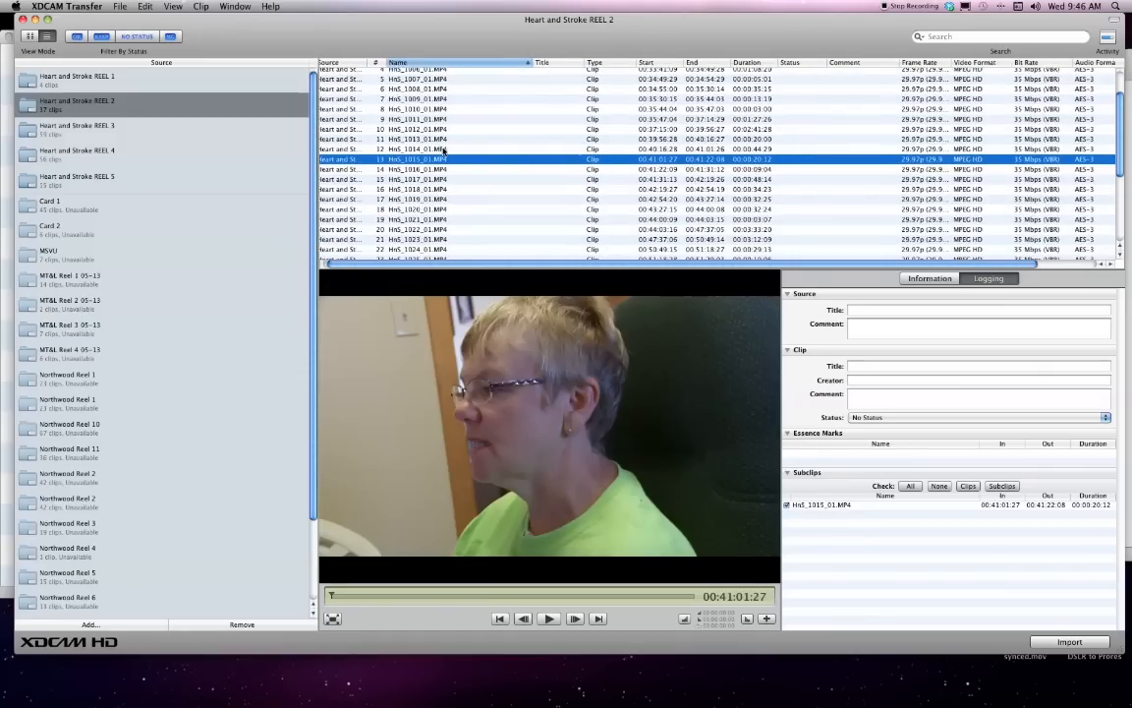
scroll(443, 149, "down", 1)
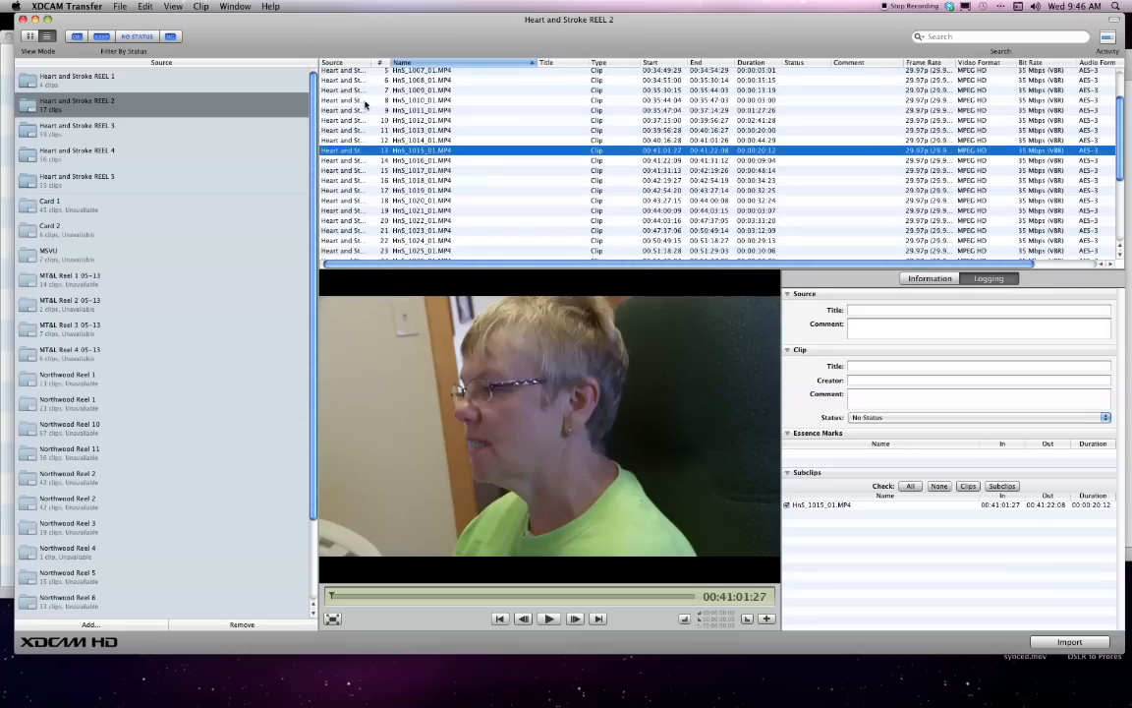
scroll(442, 116, "up", 3)
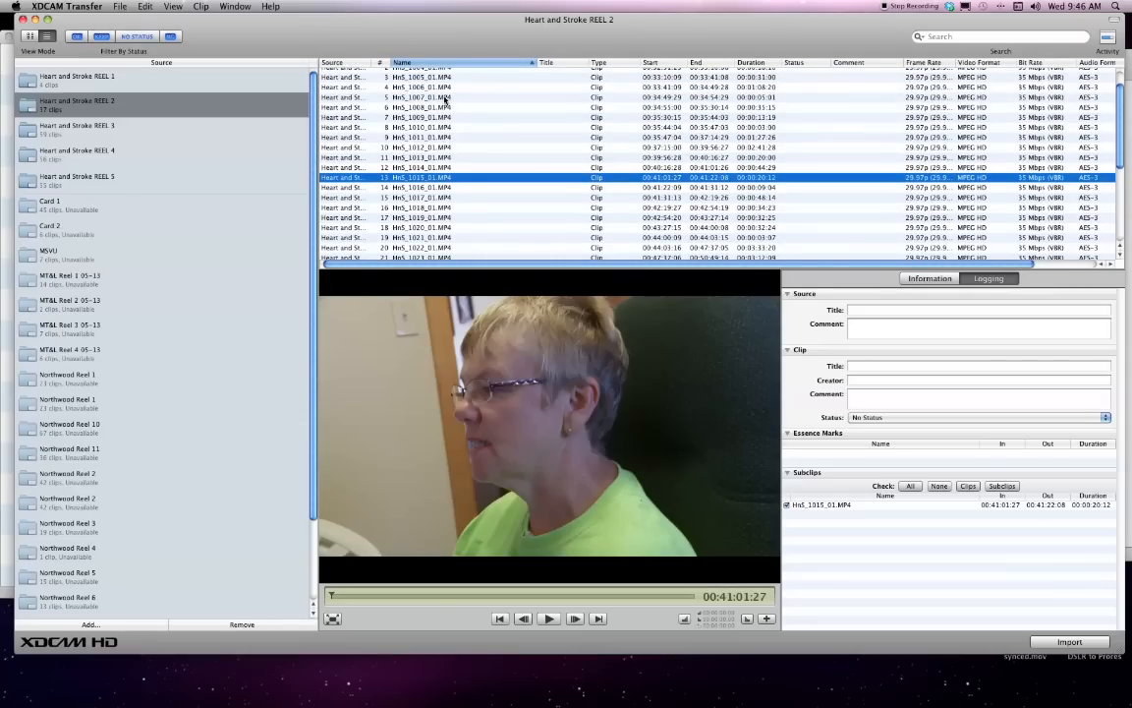
scroll(445, 99, "up", 3)
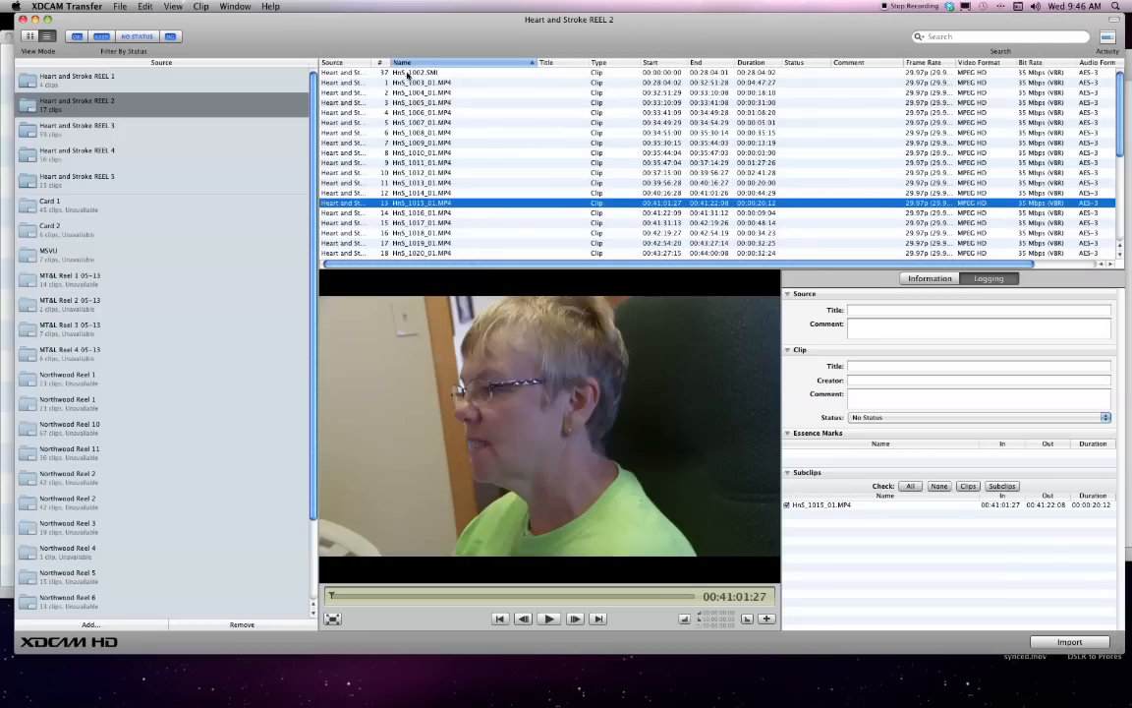
left_click(428, 73)
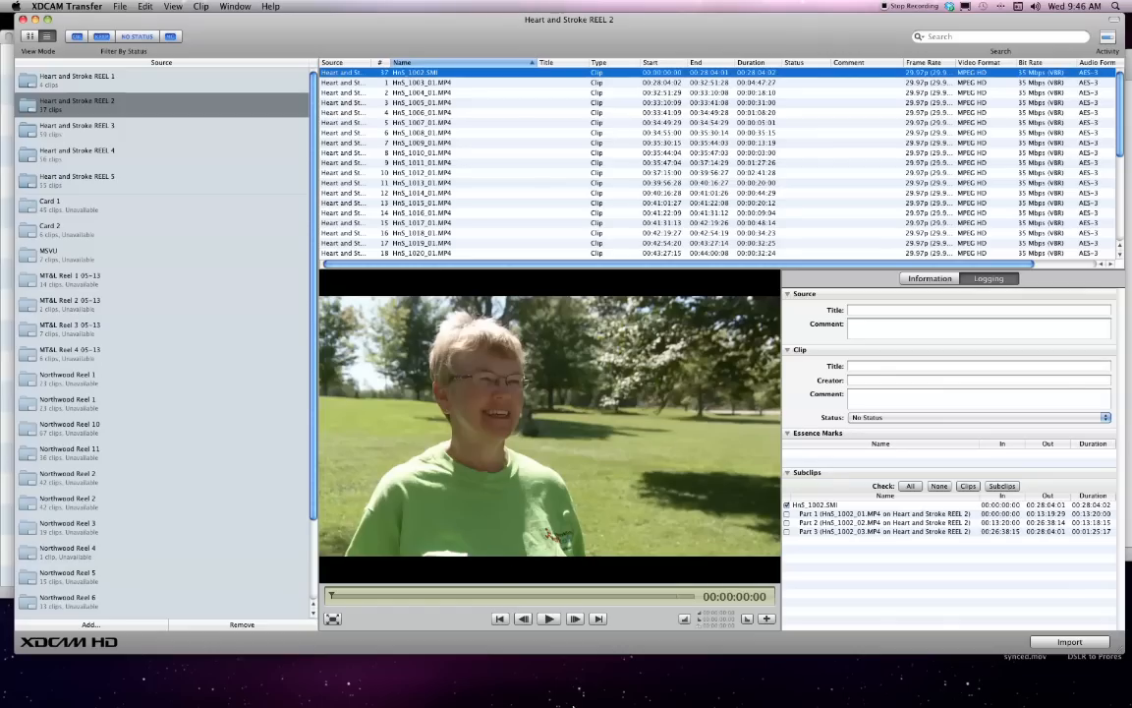
Open Heart and Stroke REEL 3 and REEL 4, and widen REEL 4's Type column to inspect its last clips.
left_click(85, 132)
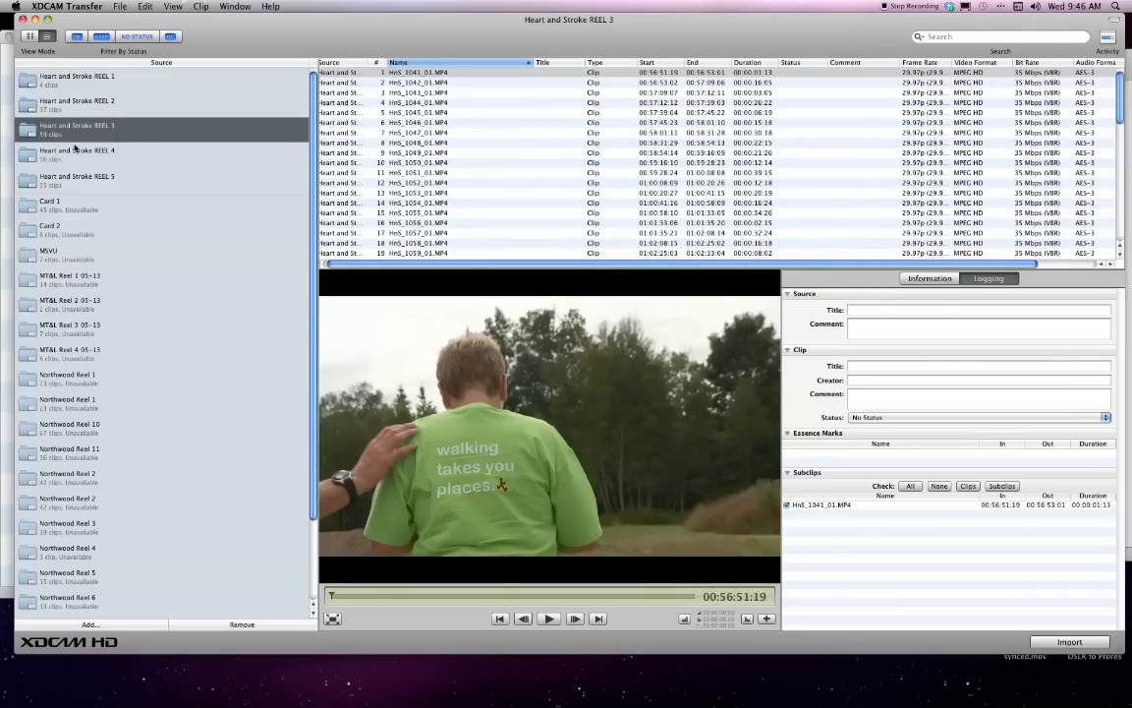
left_click(75, 150)
scroll(480, 108, "down", 10)
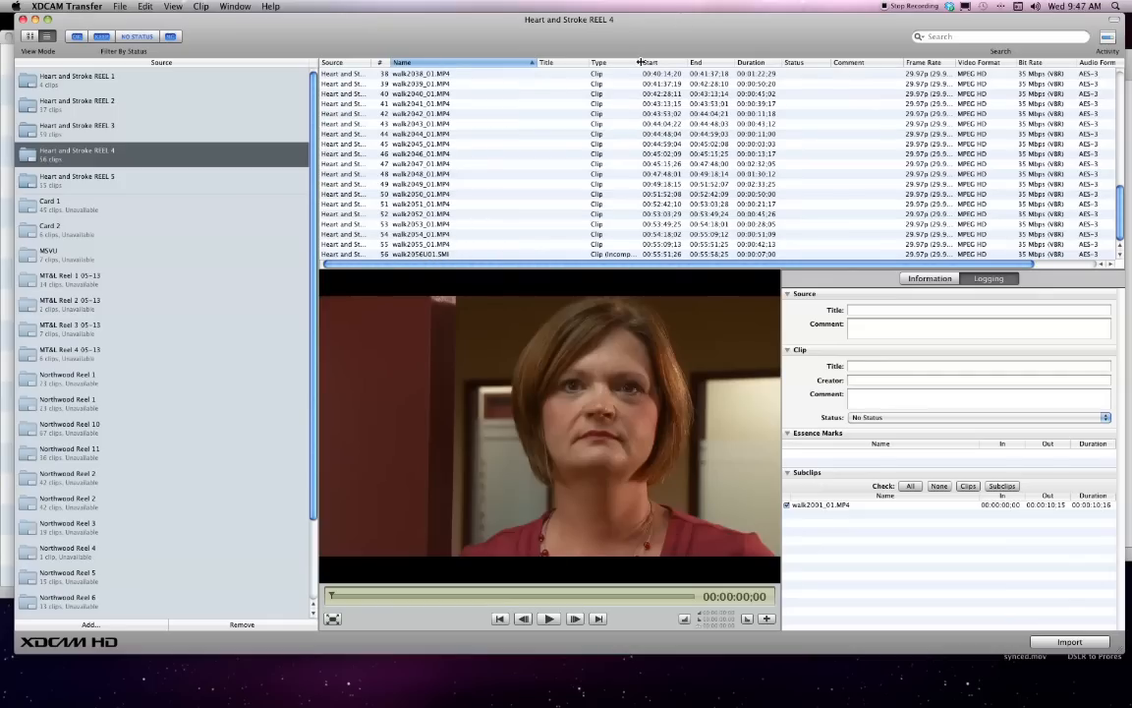
left_click_drag(642, 62, 712, 62)
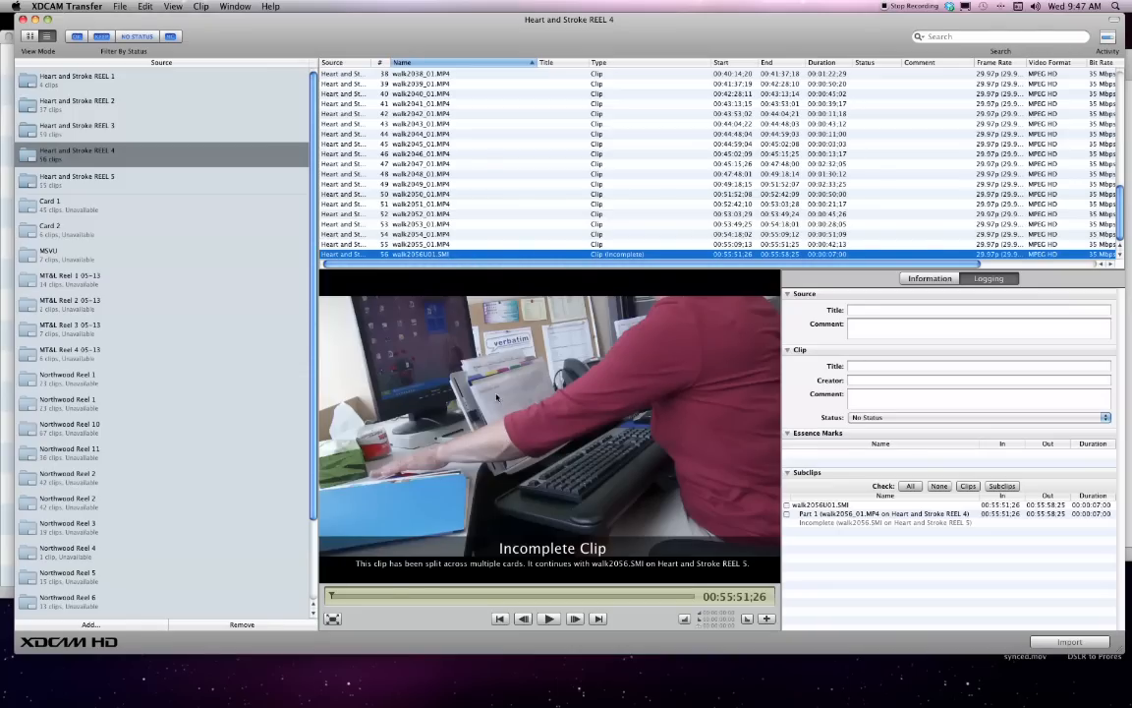
left_click(468, 244)
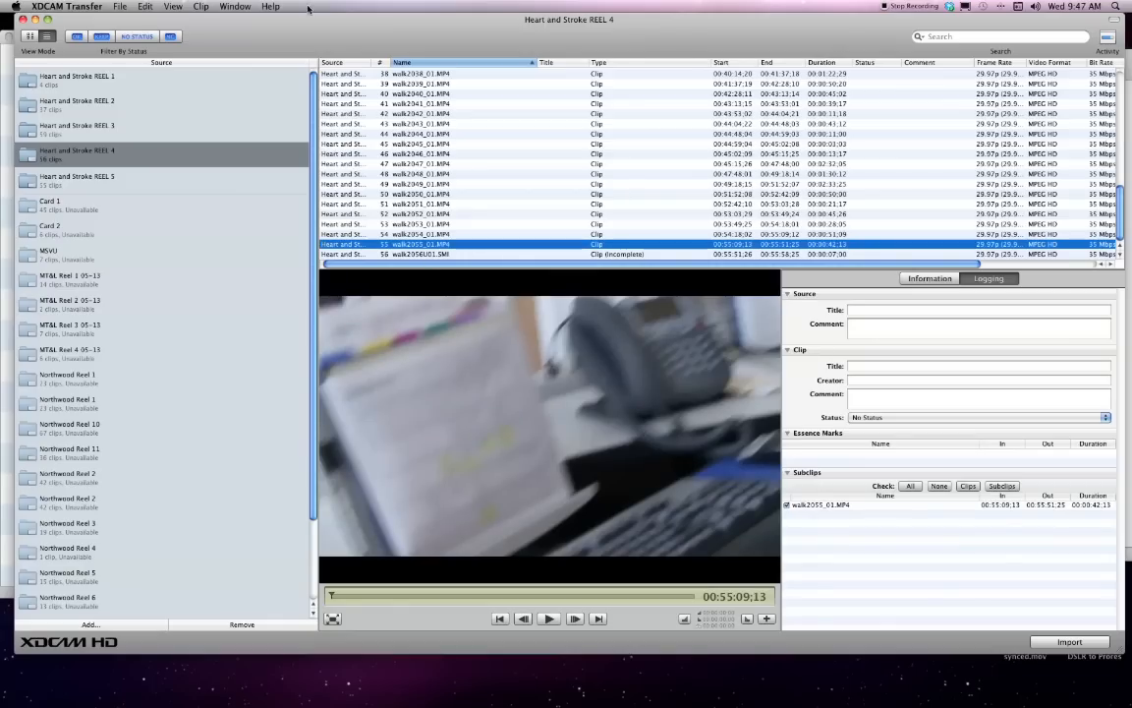
scroll(394, 182, "up", 10)
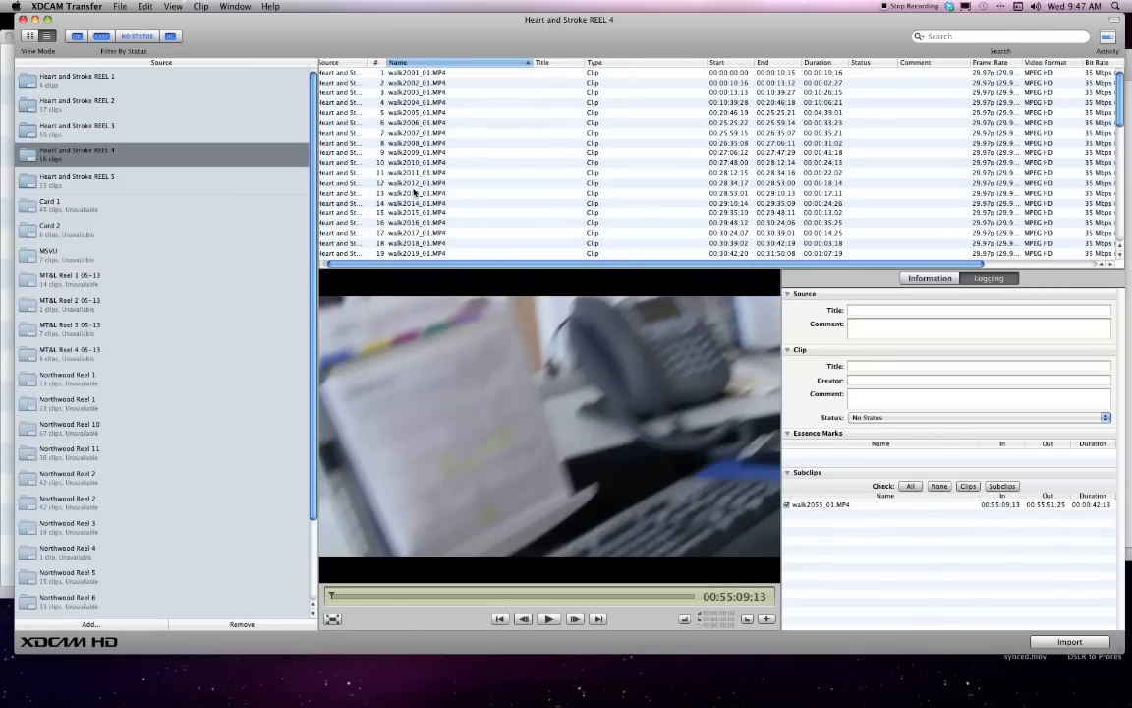
left_click(410, 72)
scroll(432, 145, "down", 10)
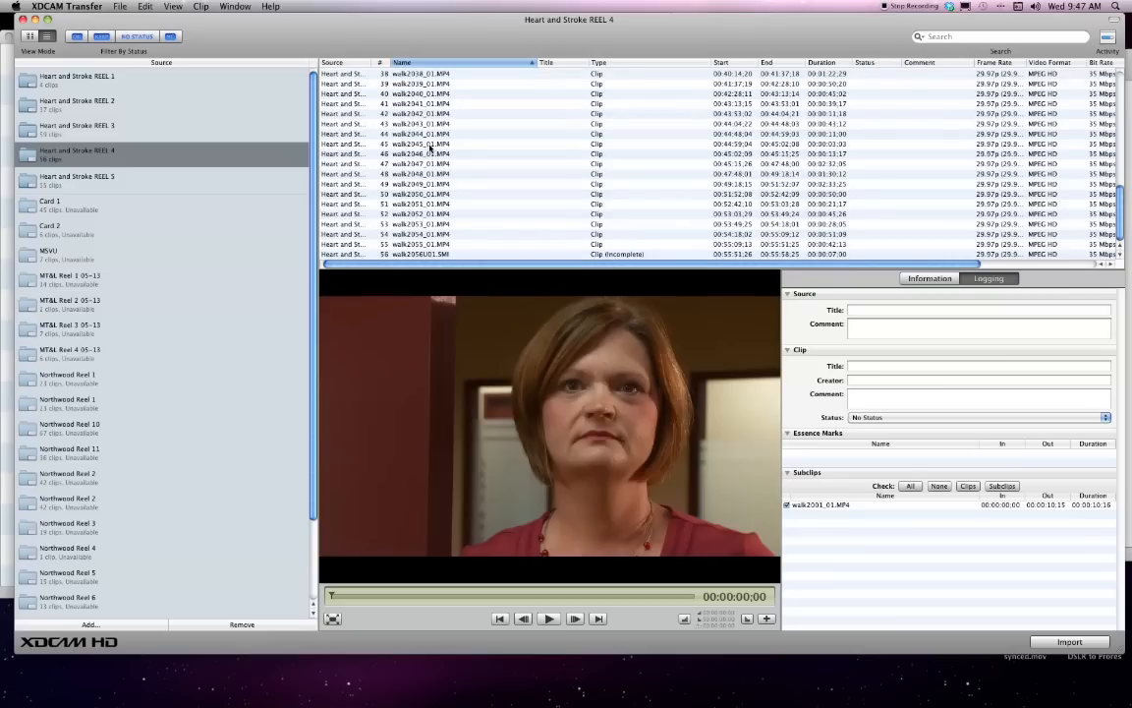
key("shift")
left_click(420, 244, "shift")
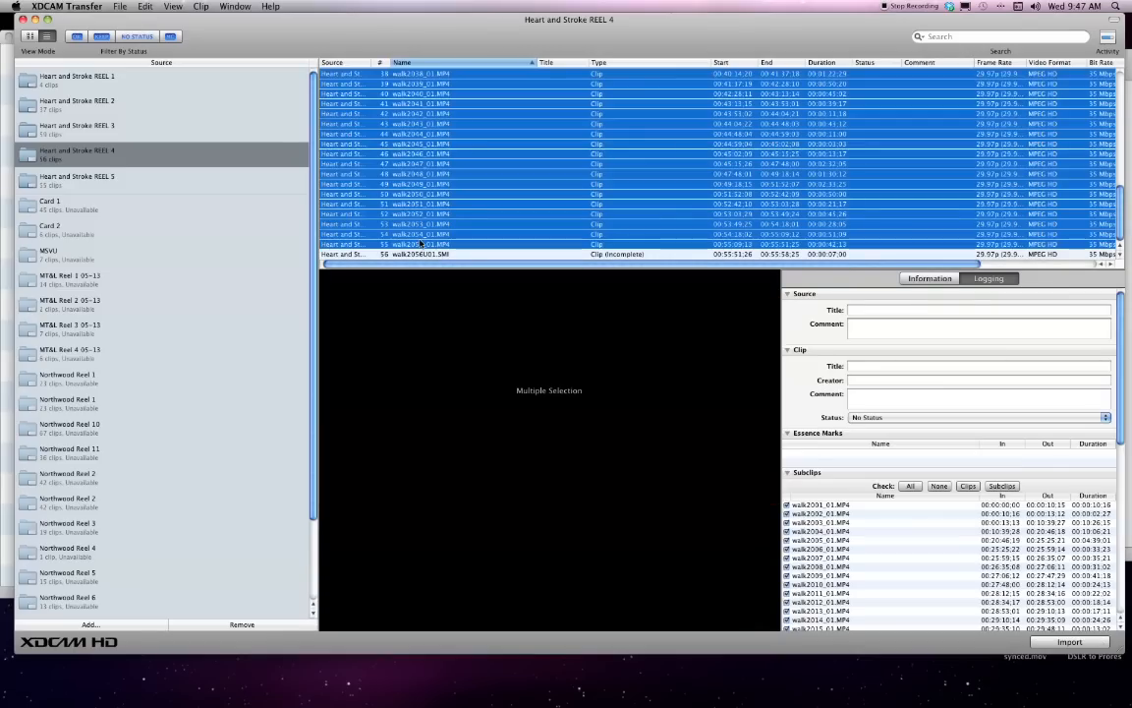
scroll(422, 222, "up", 1)
scroll(423, 236, "down", 2)
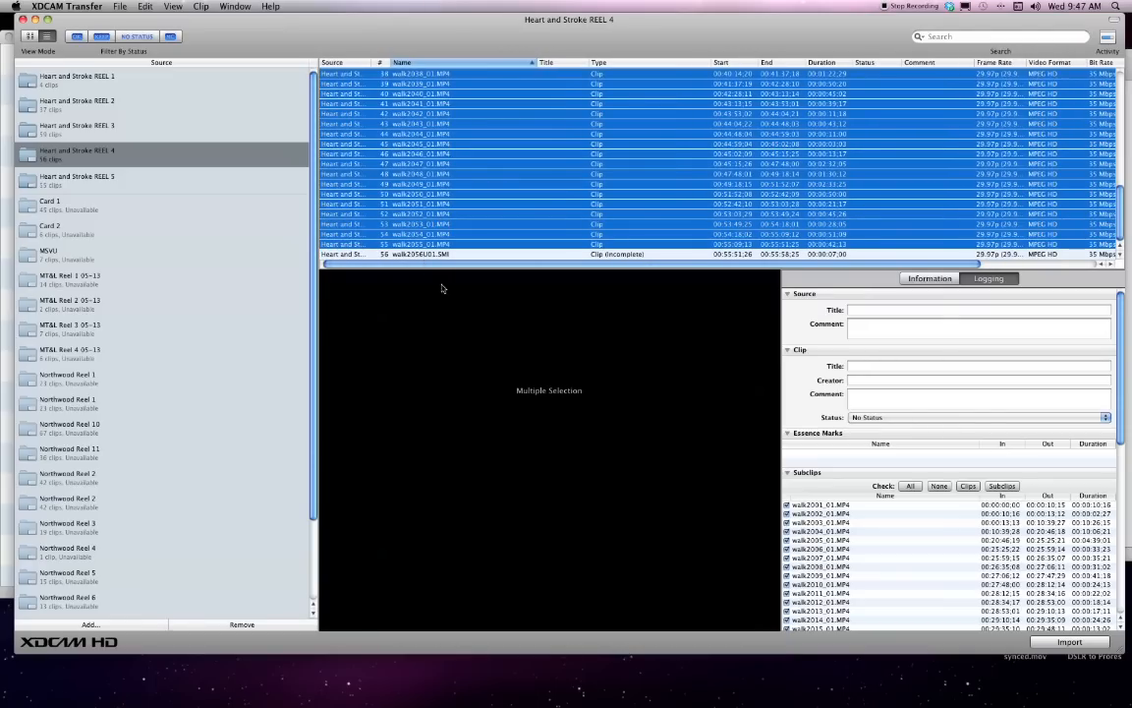
left_click(417, 125)
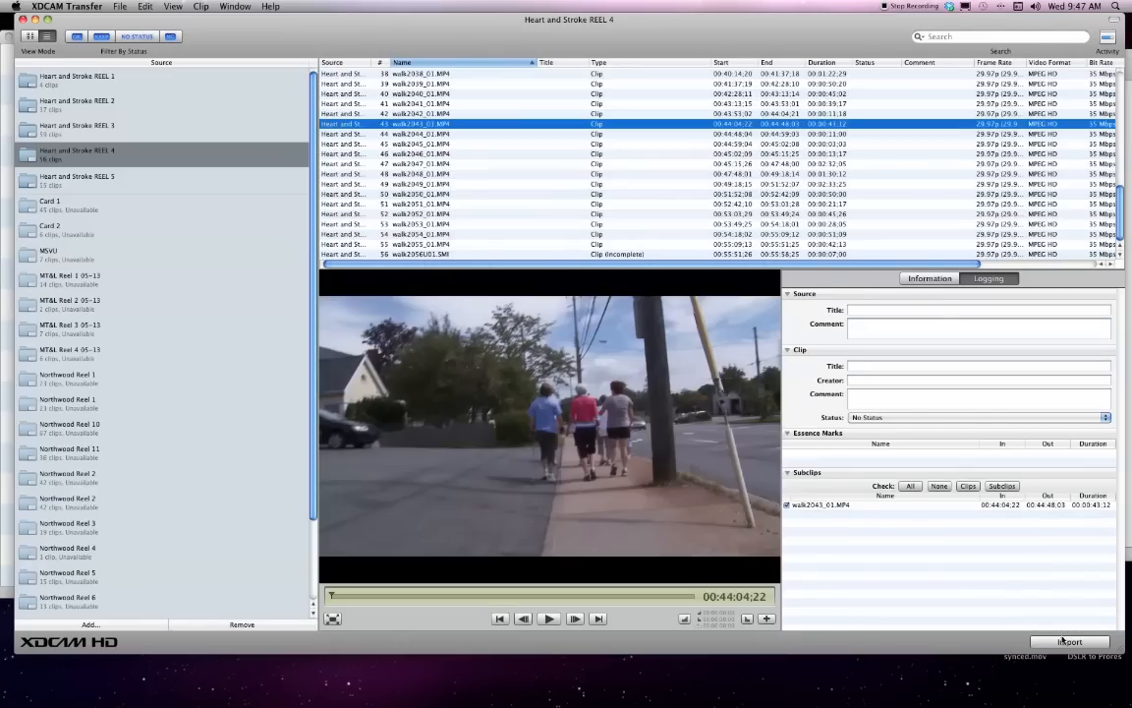
Import the clips walk2001_01.MP4 through walk2055_01.MP4 from Heart and Stroke REEL 4 and show the import activity.
scroll(471, 127, "up", 15)
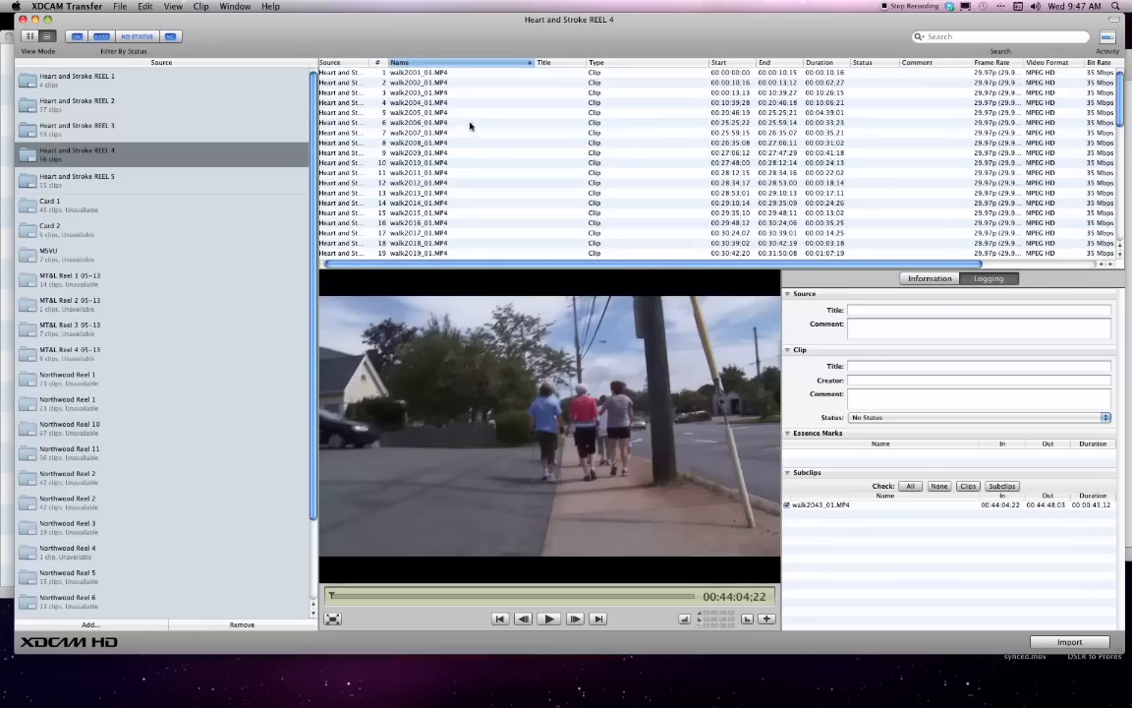
left_click(385, 71)
scroll(423, 133, "down", 15)
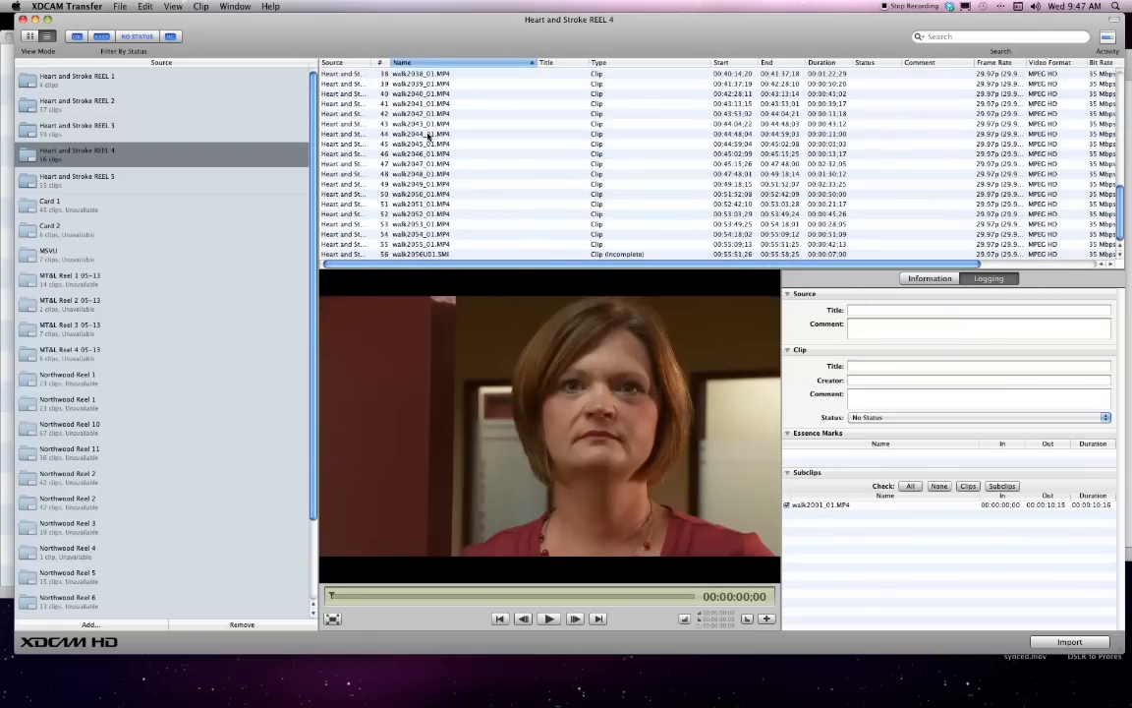
left_click(425, 244, "shift")
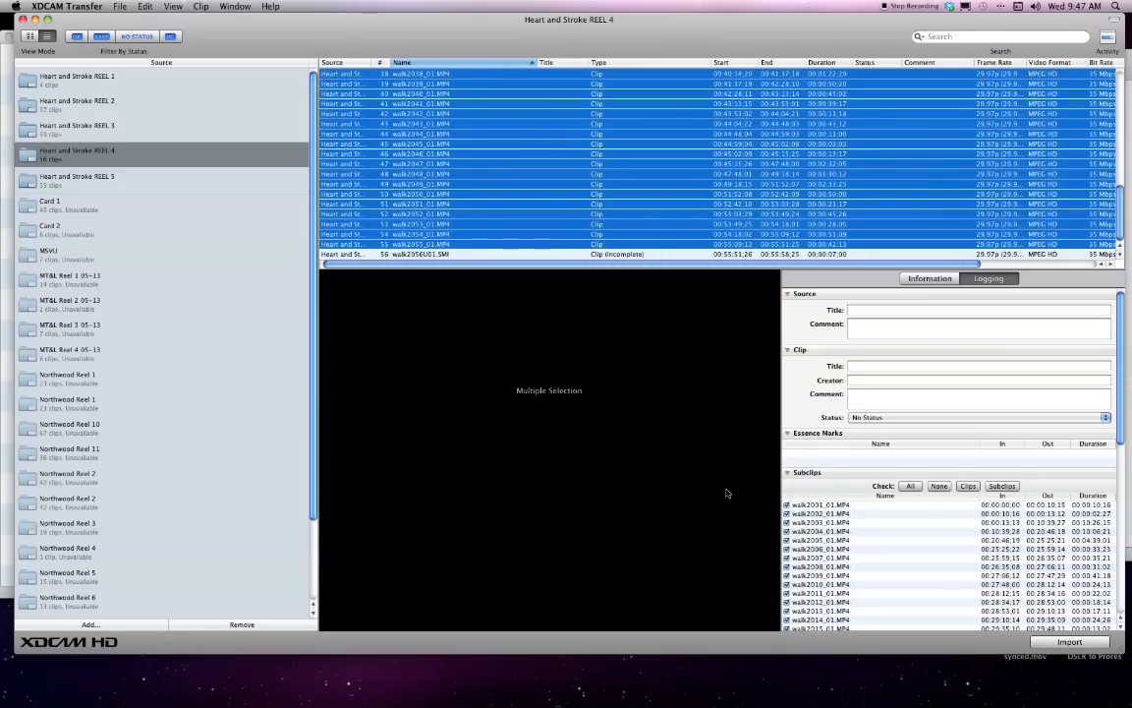
left_click(1069, 642)
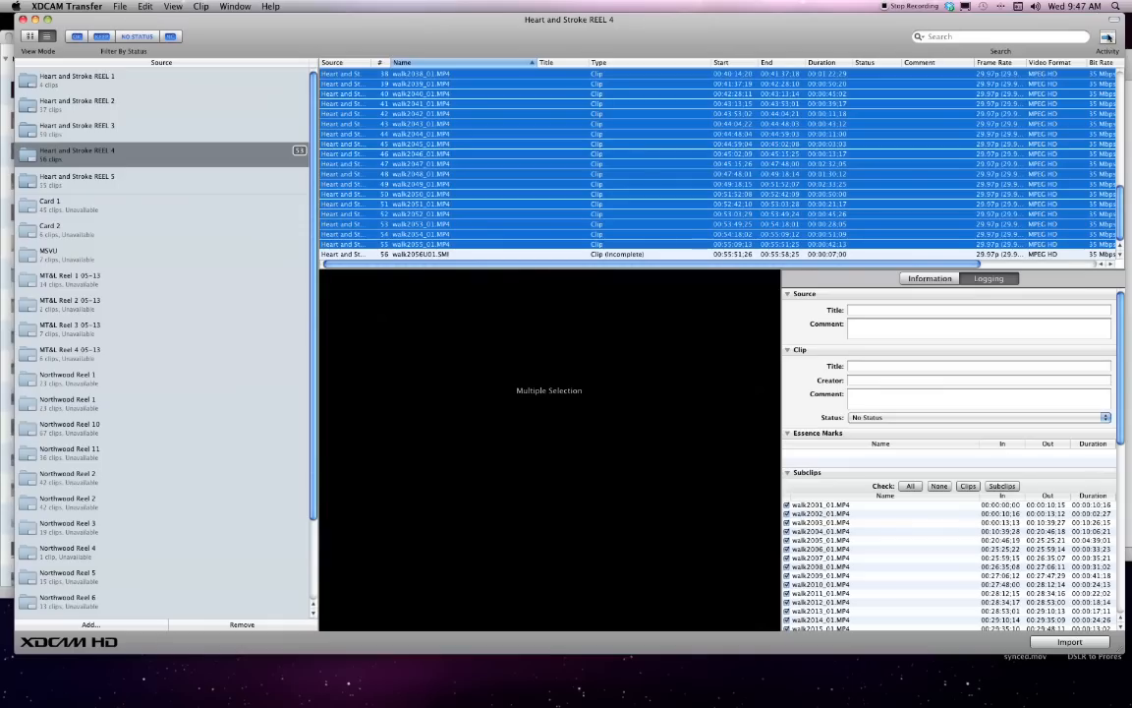
left_click(1107, 37)
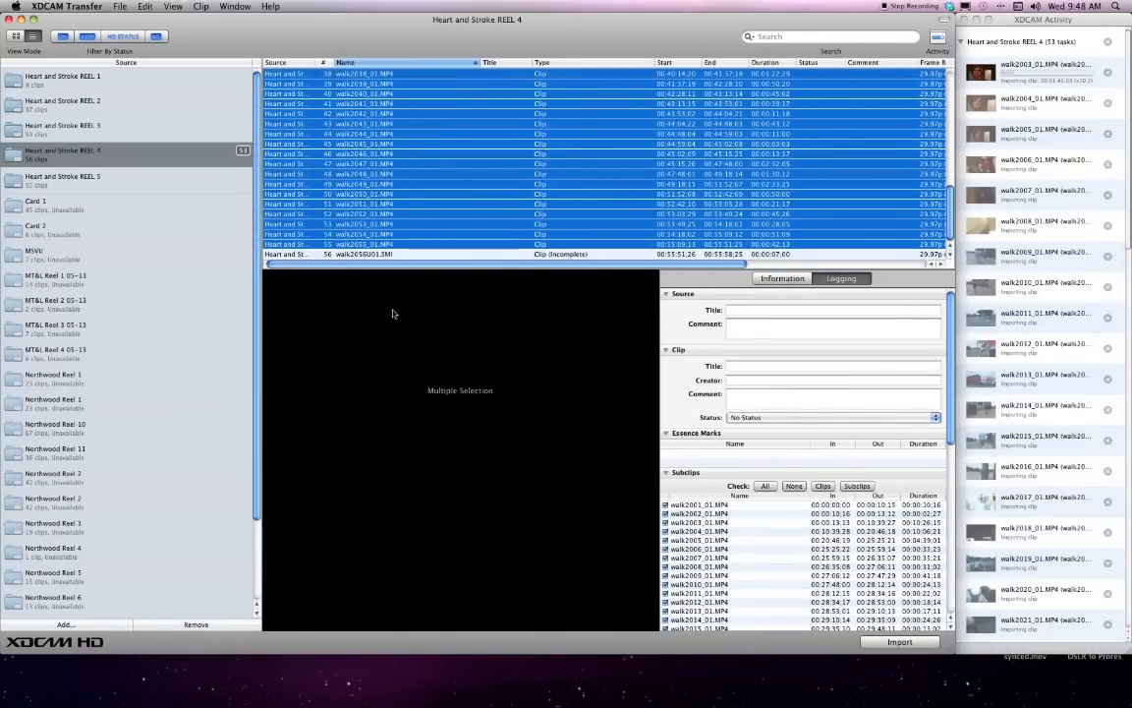
Check the incomplete clip walk2056U01.SMI in REEL 4, and preview its full version walk2056.SMI in Heart and Stroke REEL 5.
left_click(350, 255)
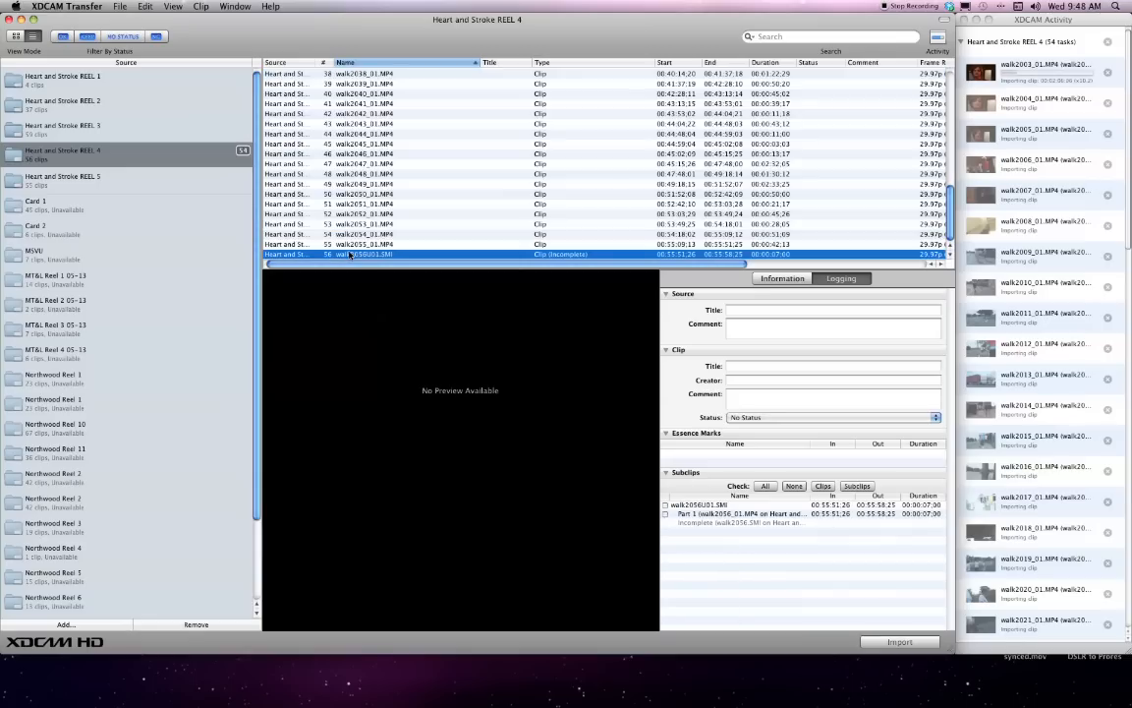
left_click(64, 176)
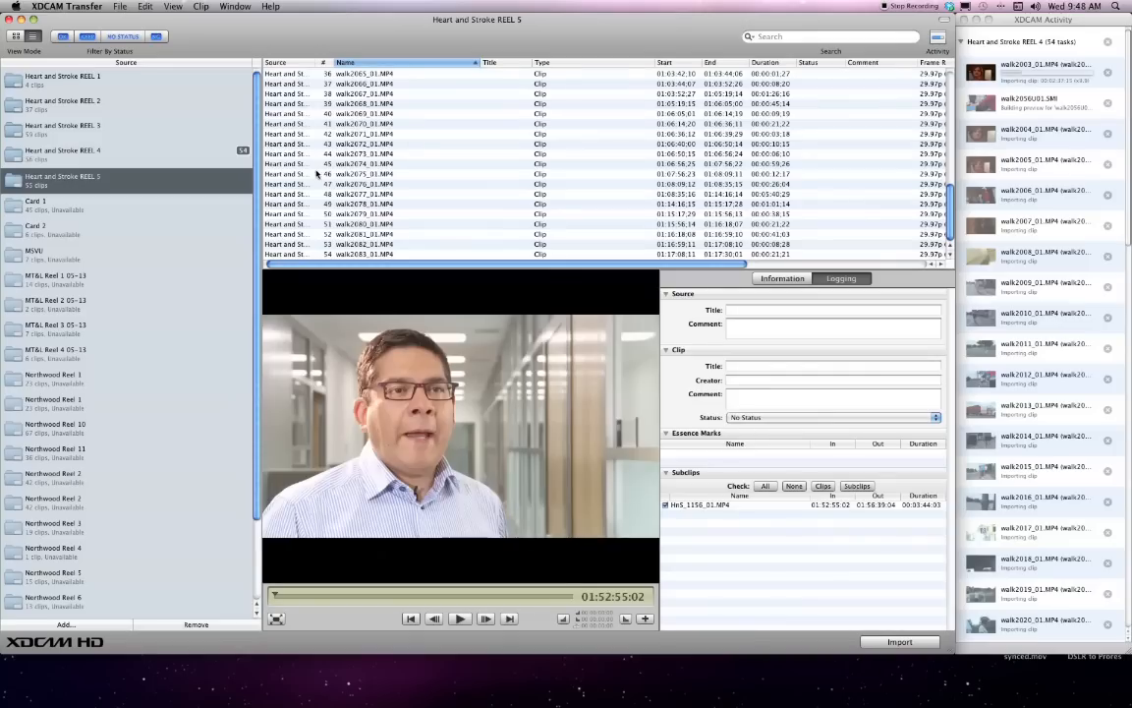
scroll(379, 175, "up", 10)
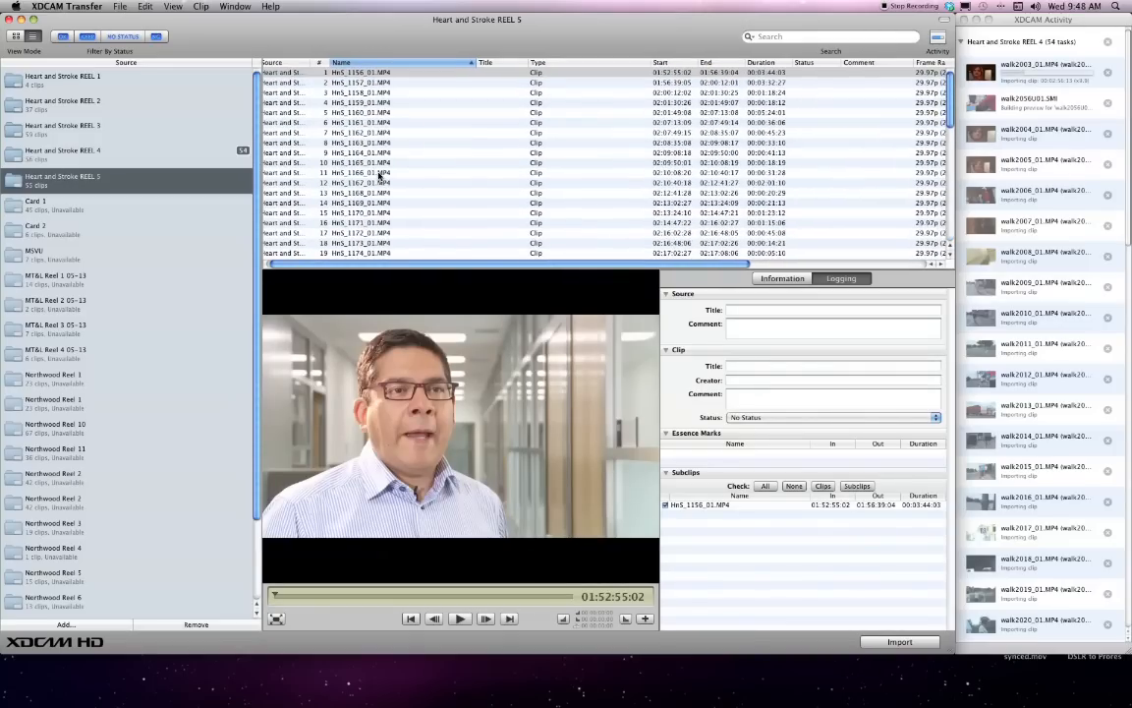
scroll(380, 175, "down", 7)
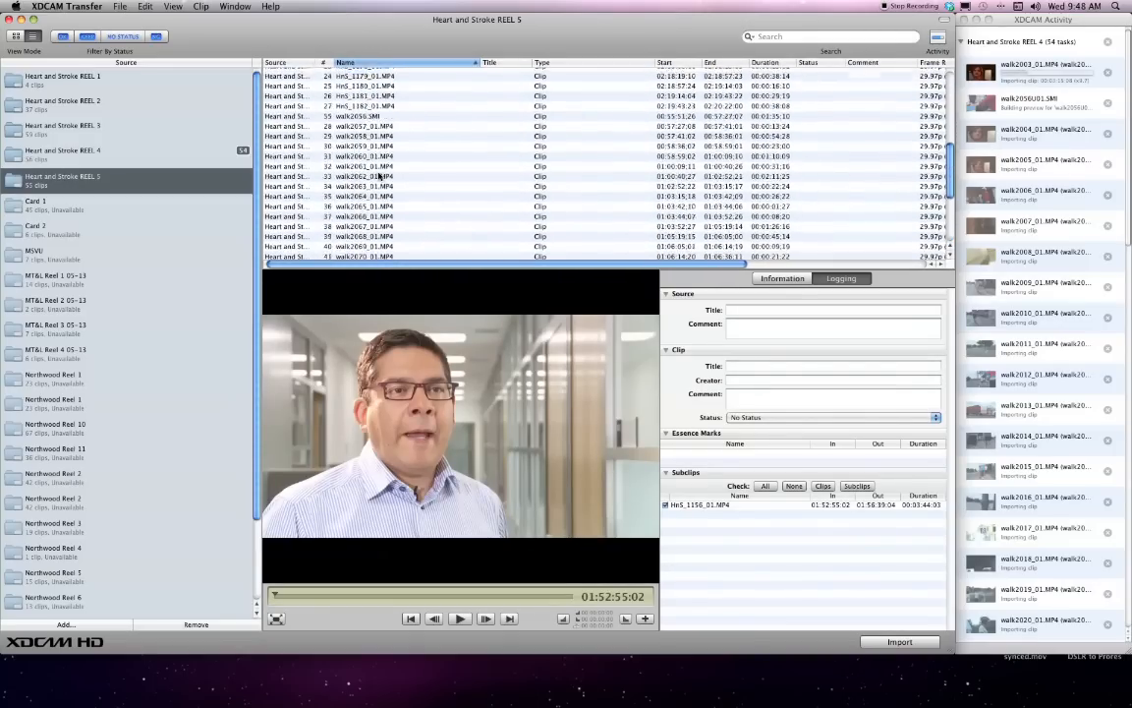
scroll(380, 175, "down", 3)
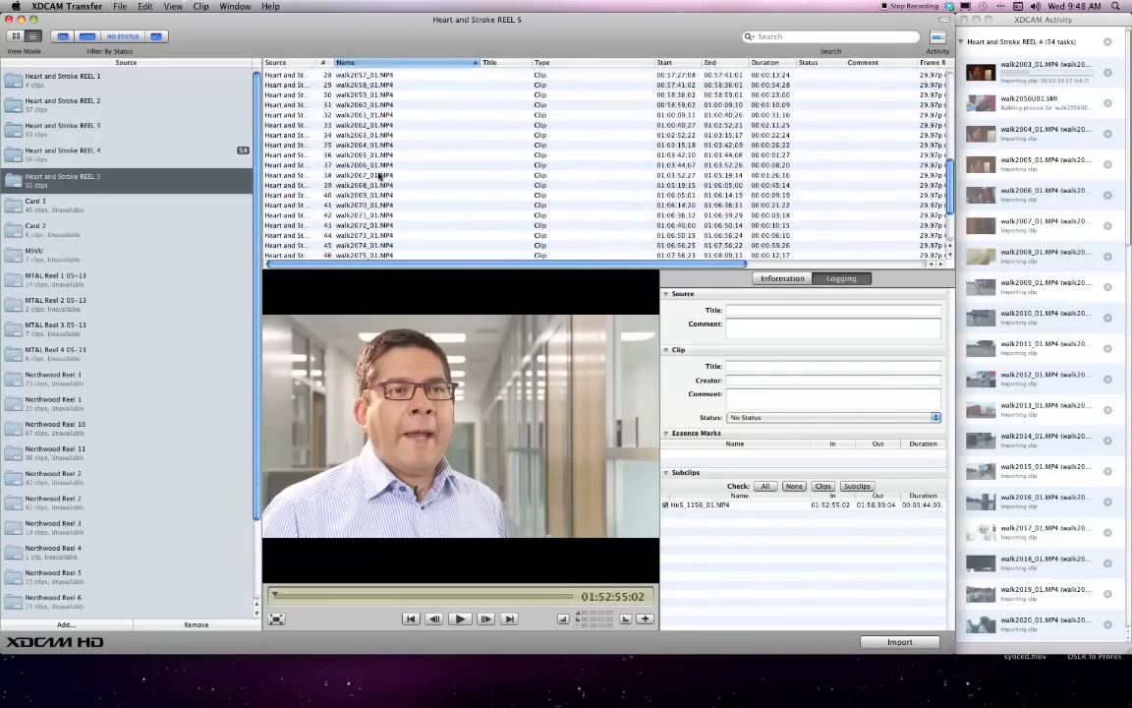
scroll(379, 175, "up", 4)
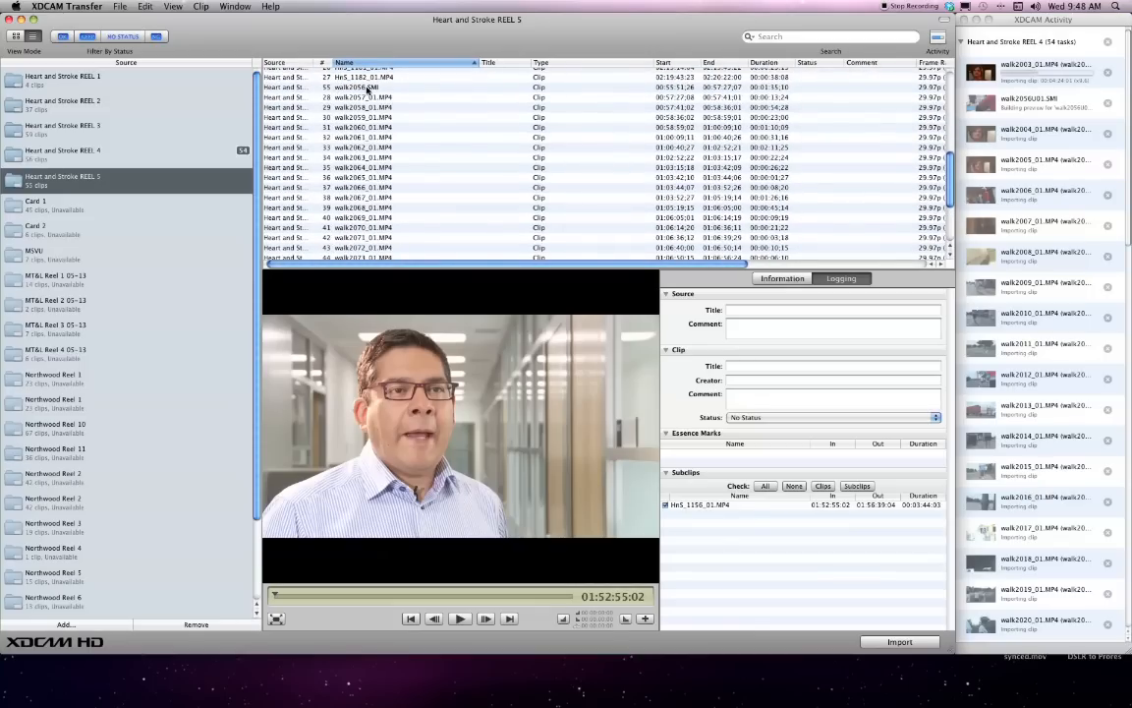
left_click(367, 88)
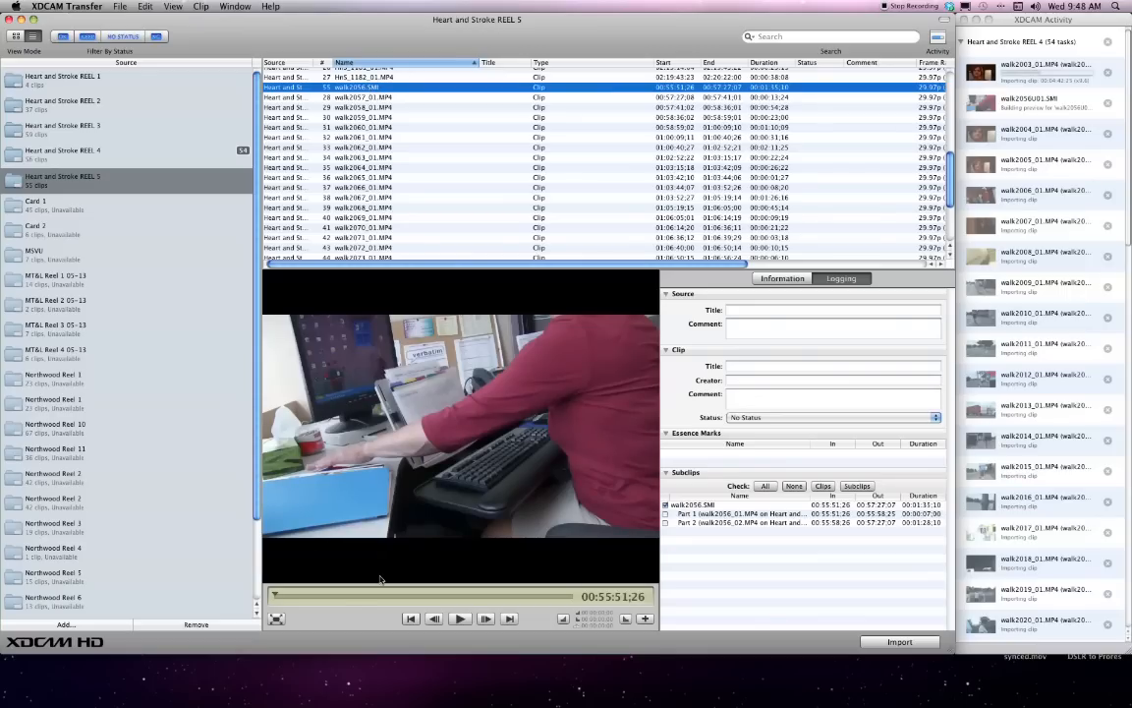
mouse_move(330, 600)
left_mouse_down()
mouse_move(540, 595)
mouse_move(351, 595)
left_mouse_up()
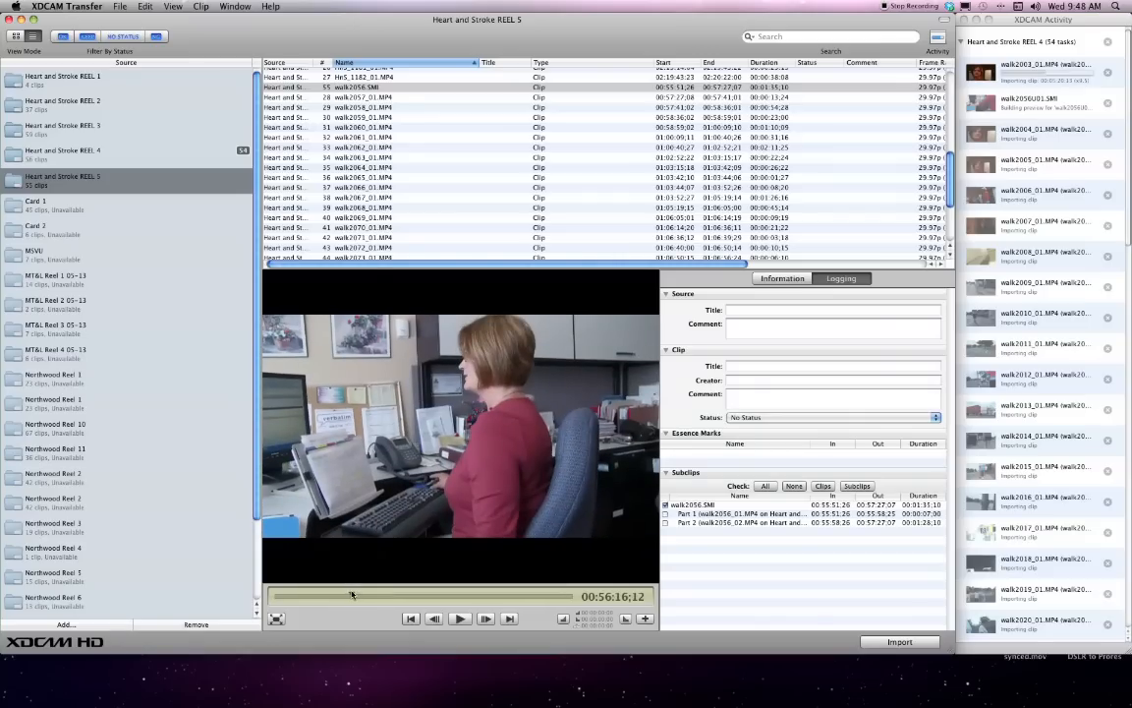
Select all clips in Heart and Stroke REEL 5.
scroll(361, 150, "up", 8)
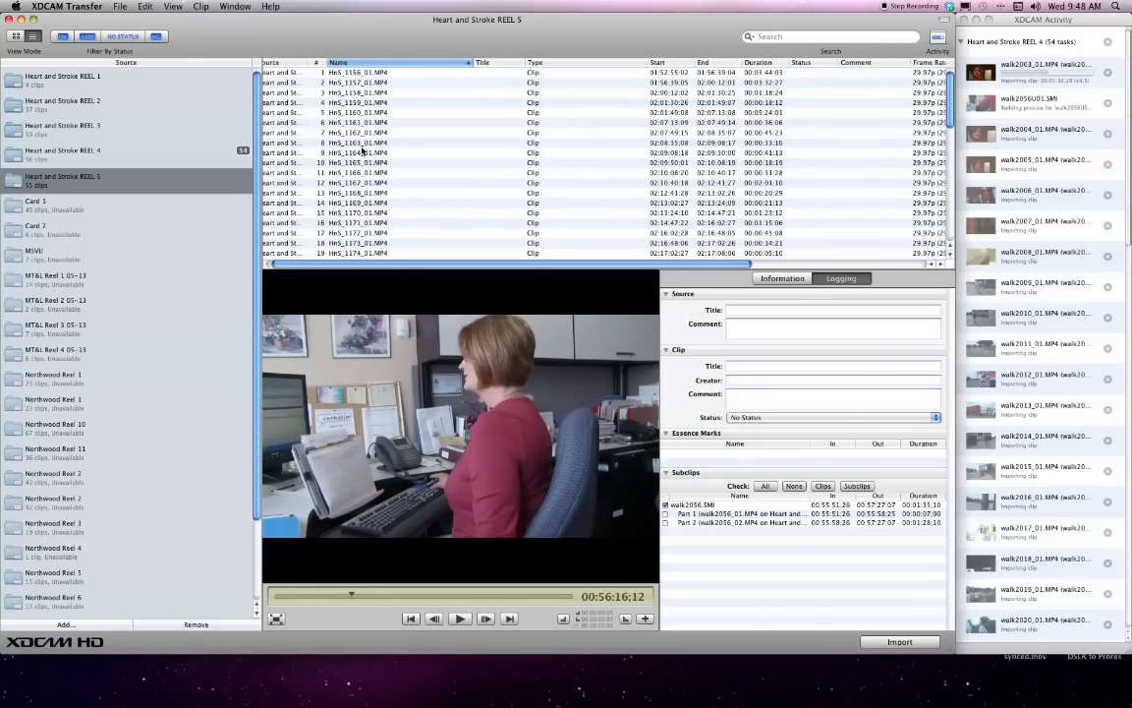
left_click(356, 73)
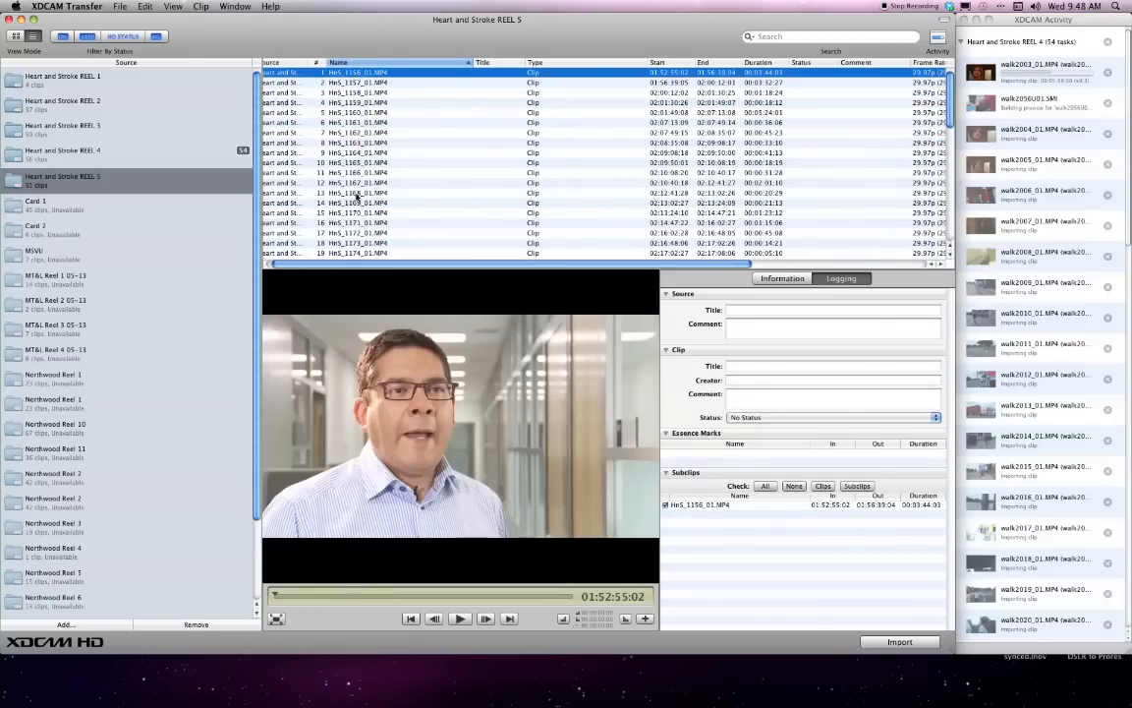
scroll(357, 192, "down", 10)
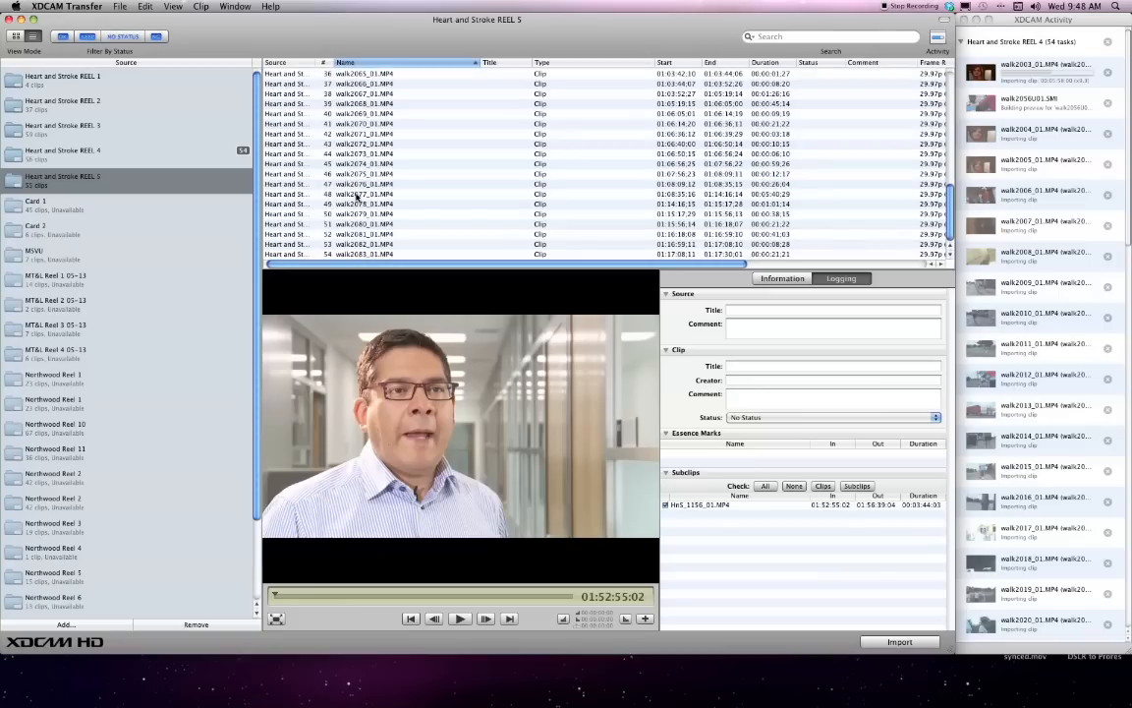
left_click(359, 254)
scroll(359, 234, "up", 3)
scroll(359, 234, "up", 8)
key("super+a")
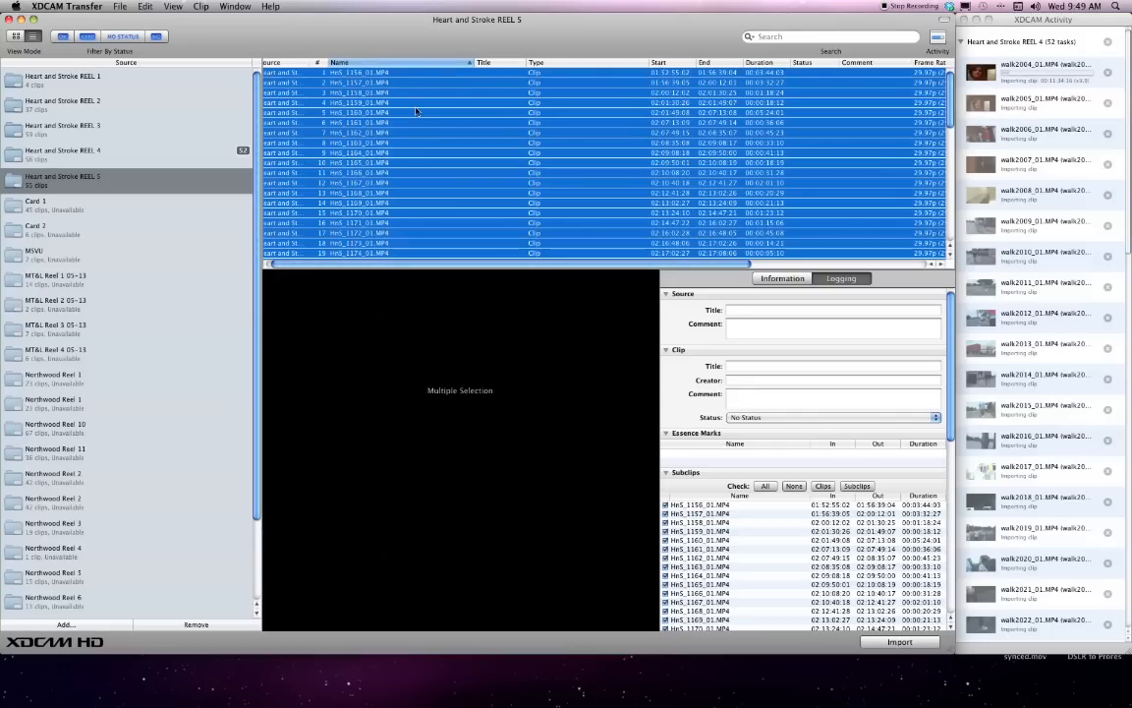
Import all selected clips from Heart and Stroke REEL 5, including the full spanned clip walk2056.SMI.
scroll(390, 167, "down", 5)
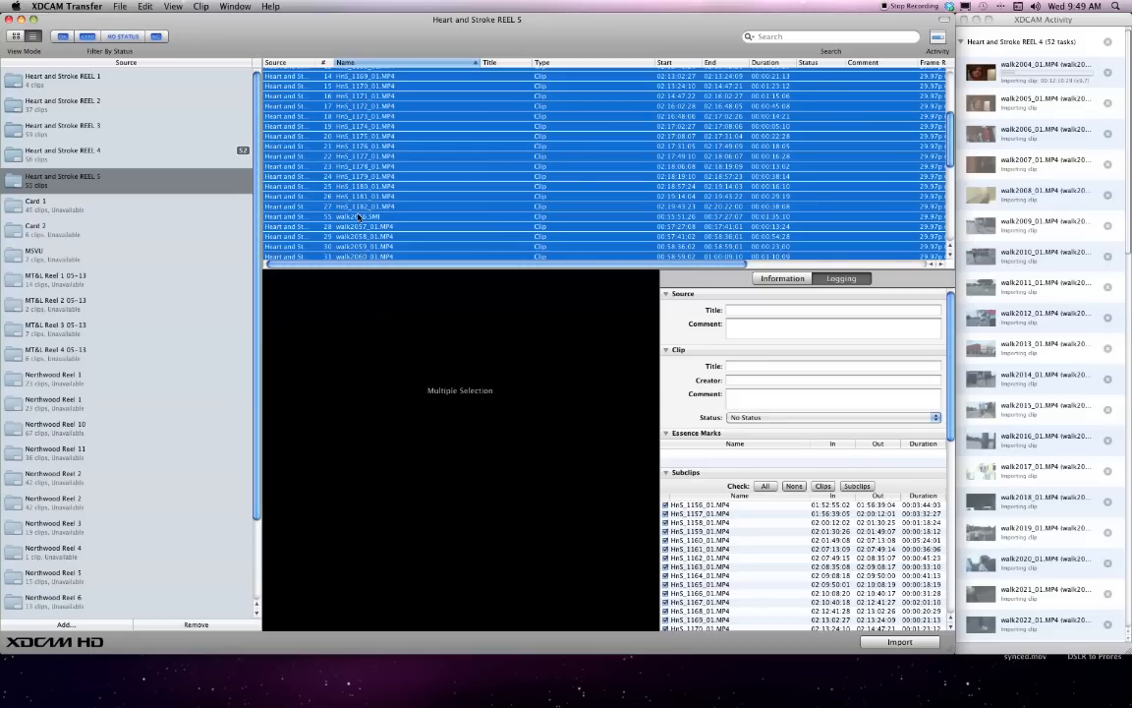
scroll(359, 217, "up", 10)
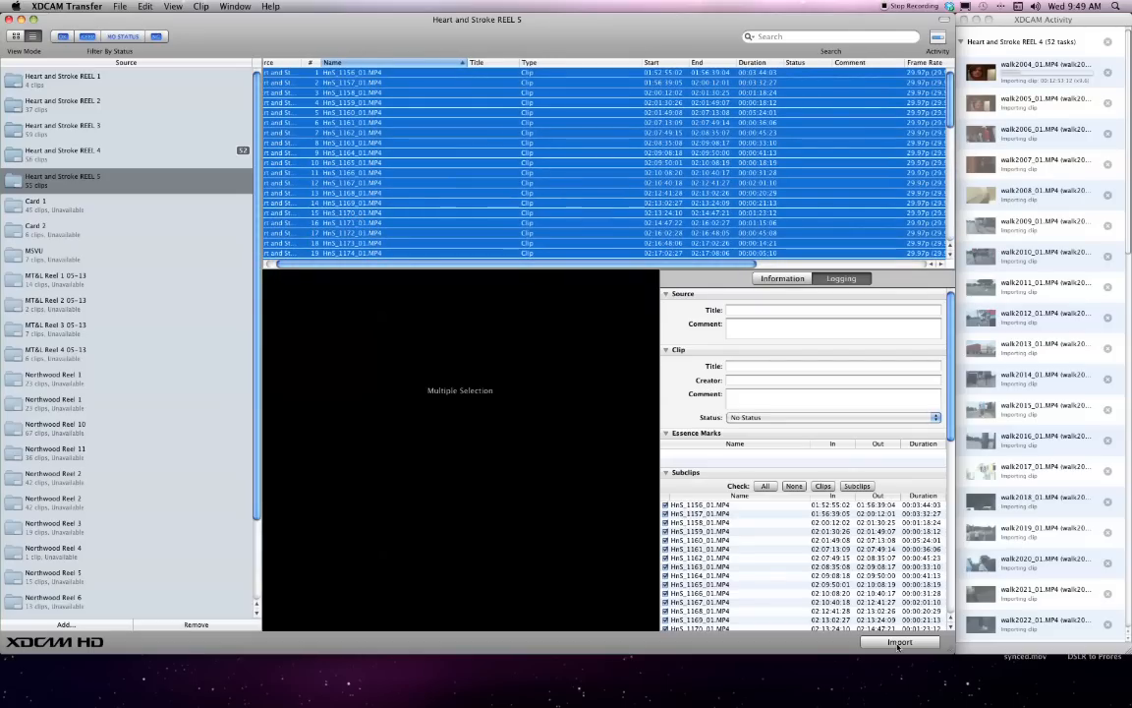
left_click(897, 643)
Examine the import activity queue for the Heart and Stroke REEL 4 and REEL 5 clips, including walk2056.SMI.
scroll(1061, 338, "down", 3)
scroll(1061, 337, "down", 15)
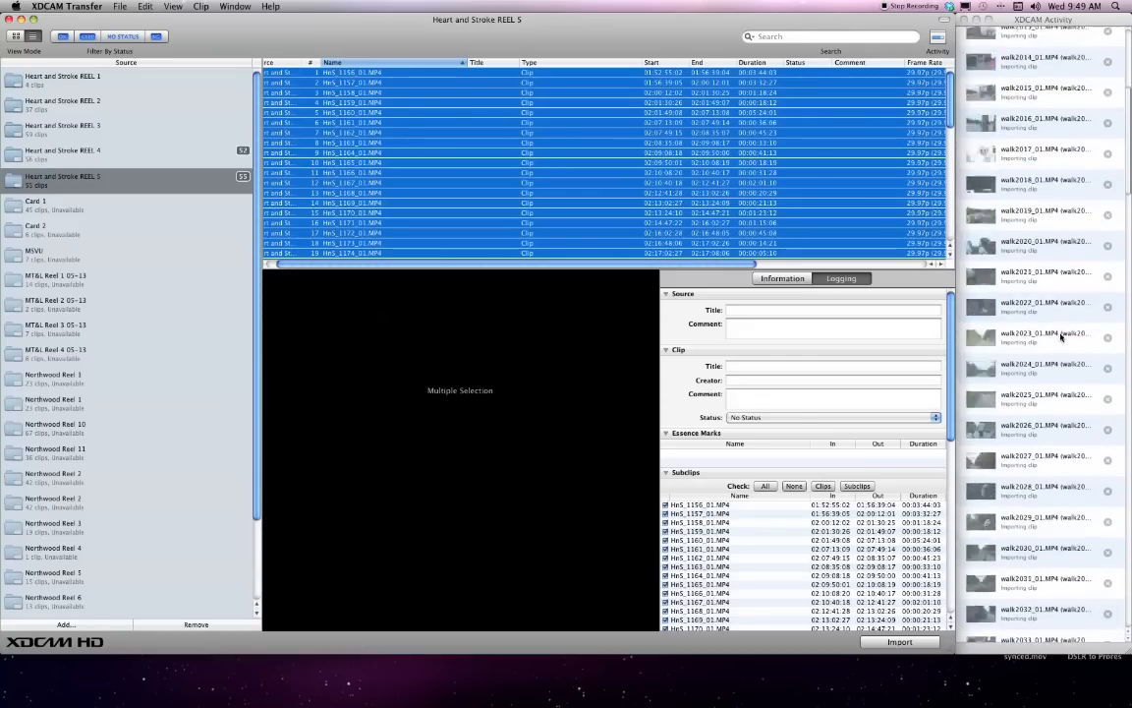
scroll(1061, 337, "down", 20)
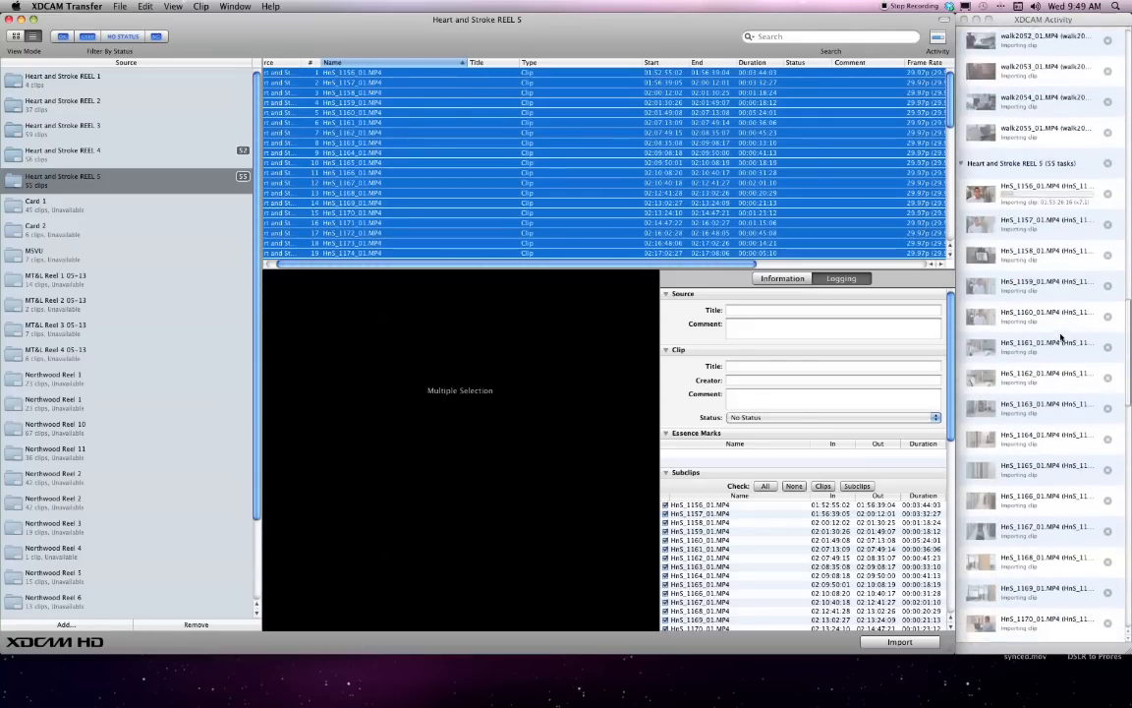
scroll(1062, 337, "down", 20)
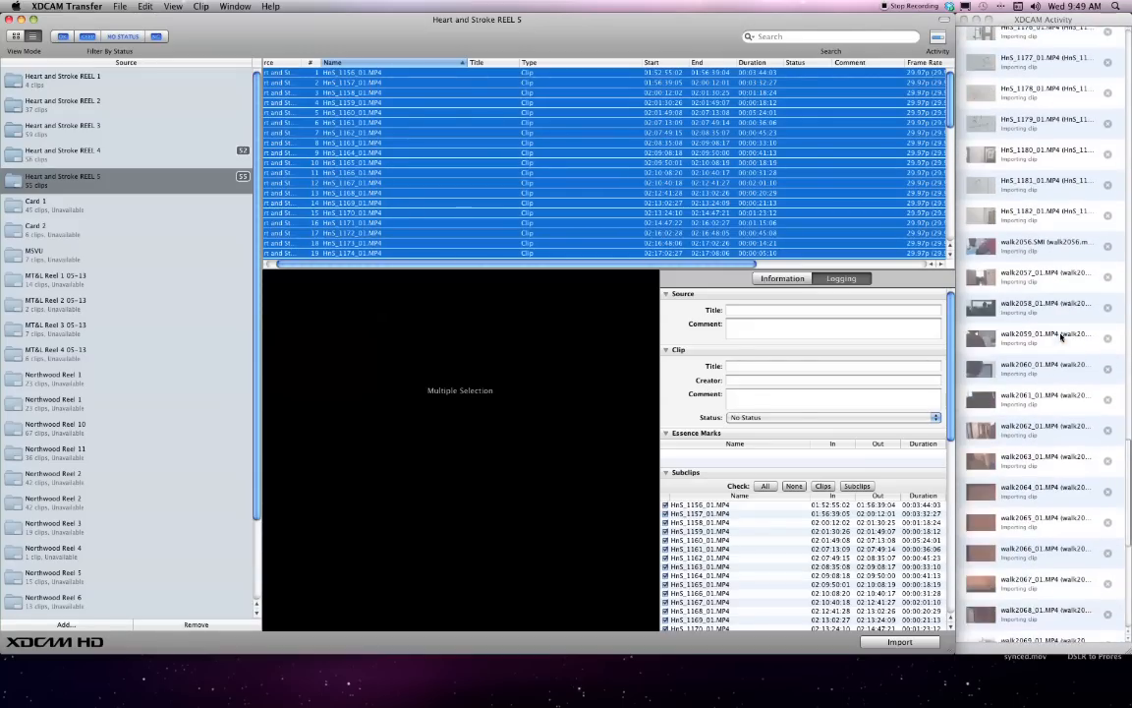
scroll(1061, 337, "up", 20)
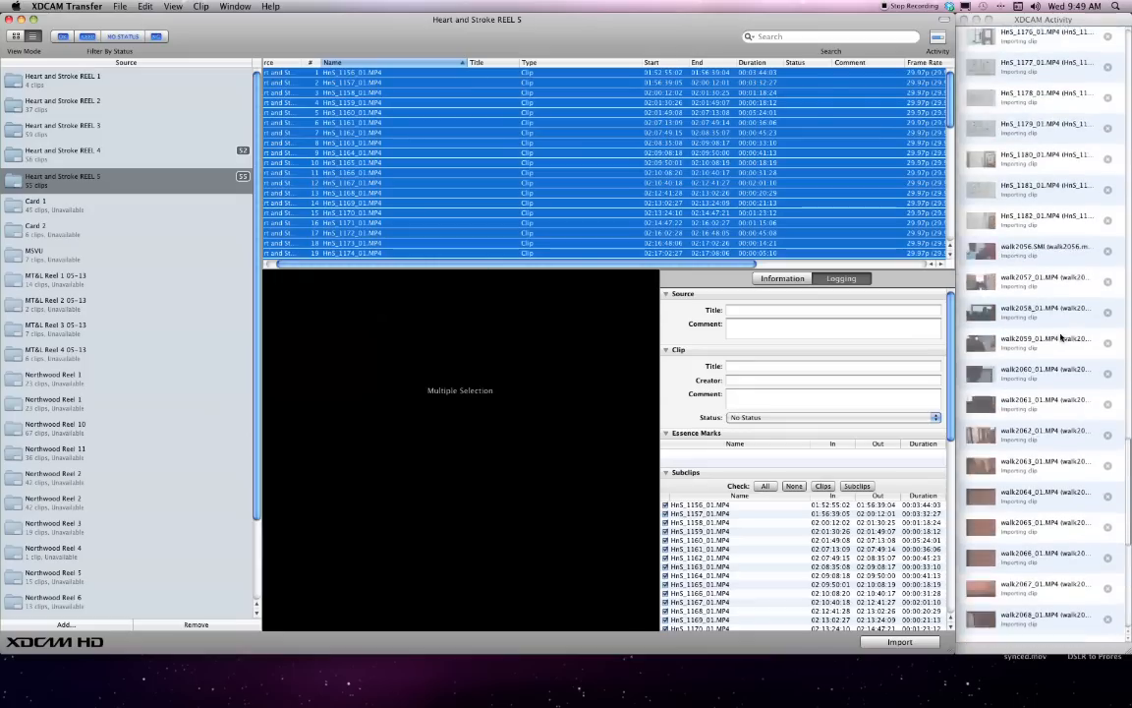
scroll(1061, 337, "up", 20)
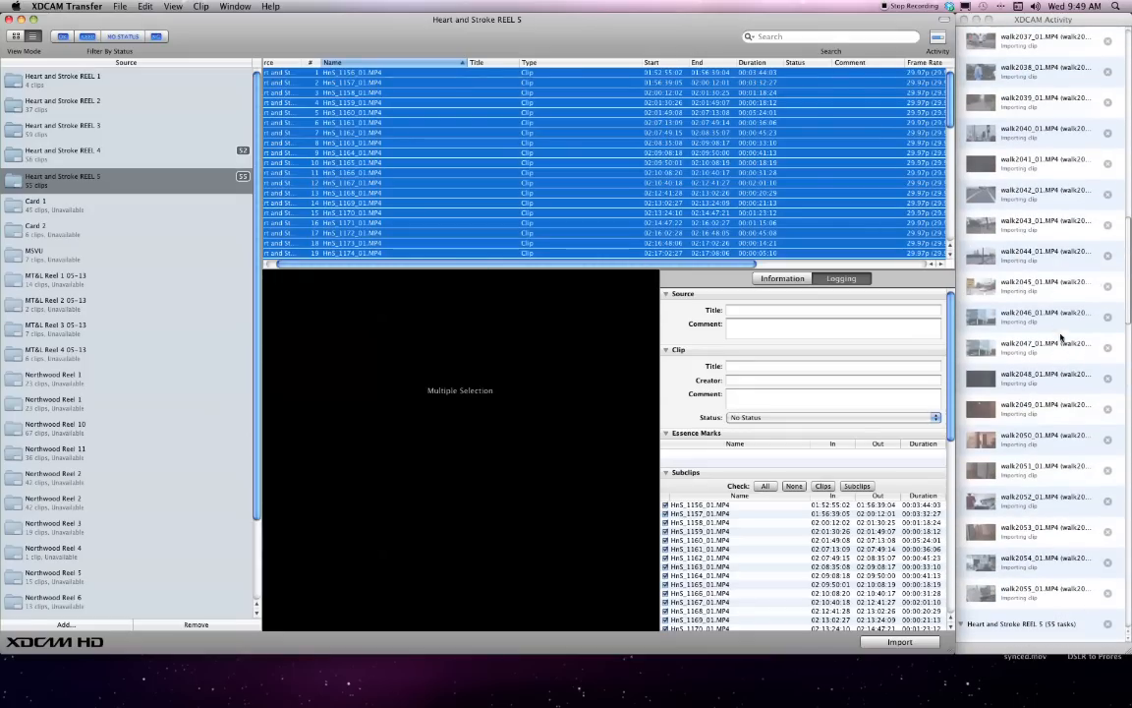
scroll(1070, 220, "down", 20)
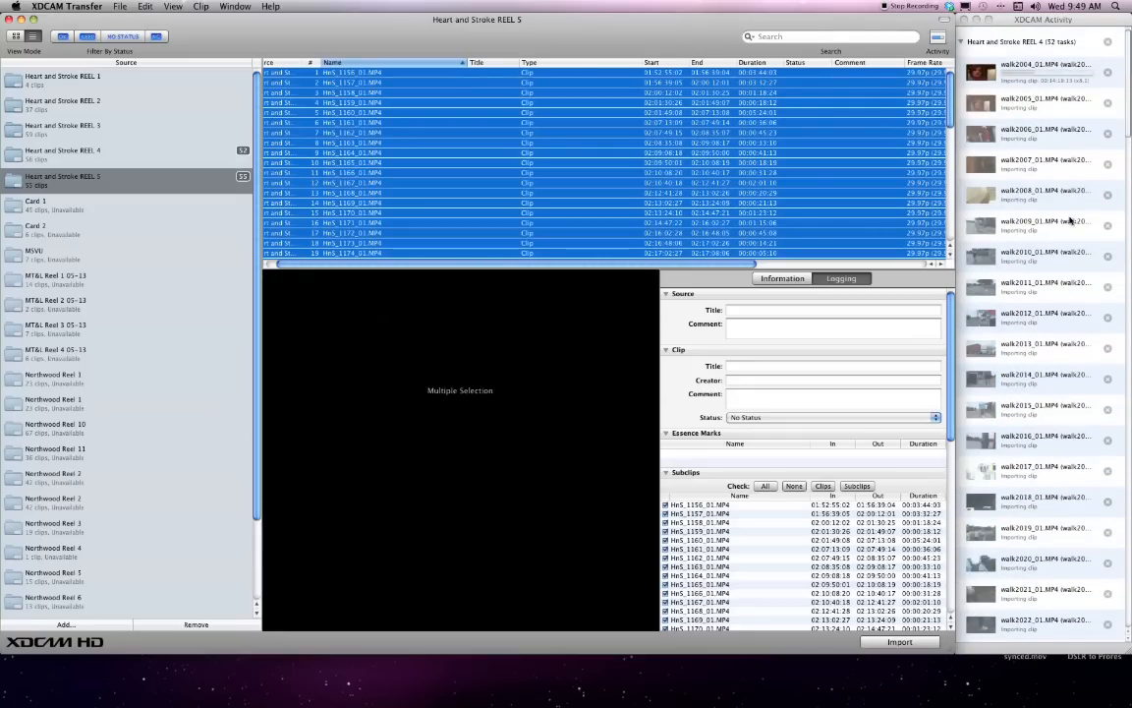
scroll(1070, 220, "down", 8)
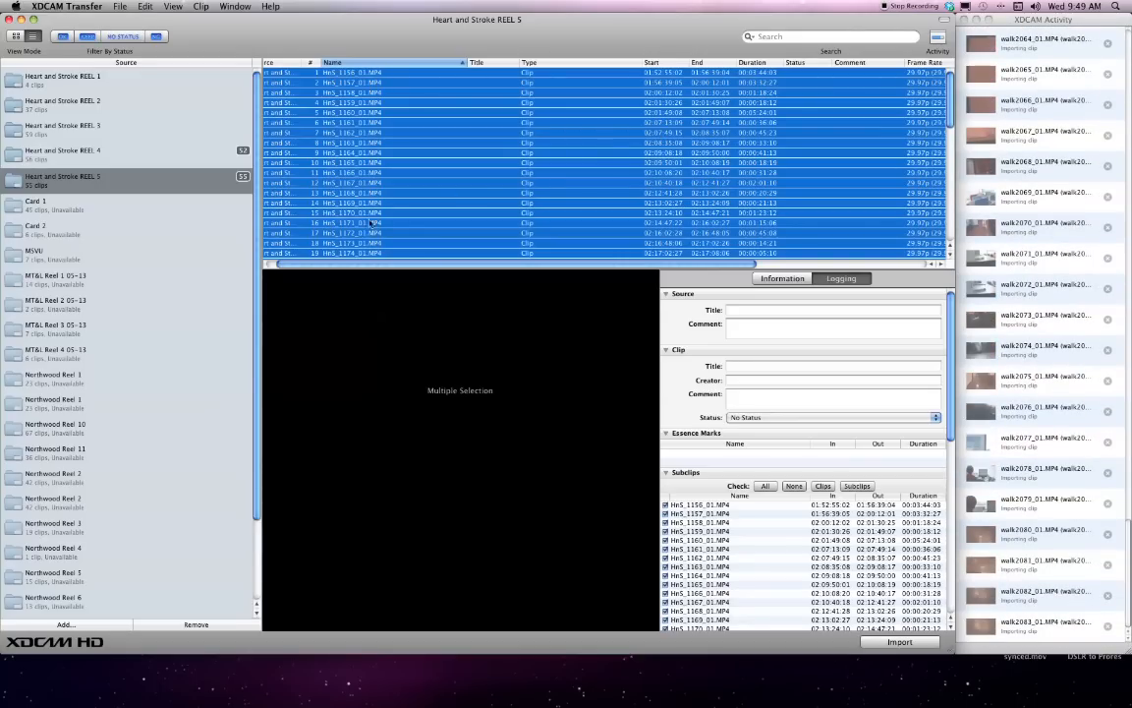
Switch to Finder, check the Heart and Stroke REEL 4 files in the Desktop's "import test" folder, and close the window.
mouse_move(113, 702)
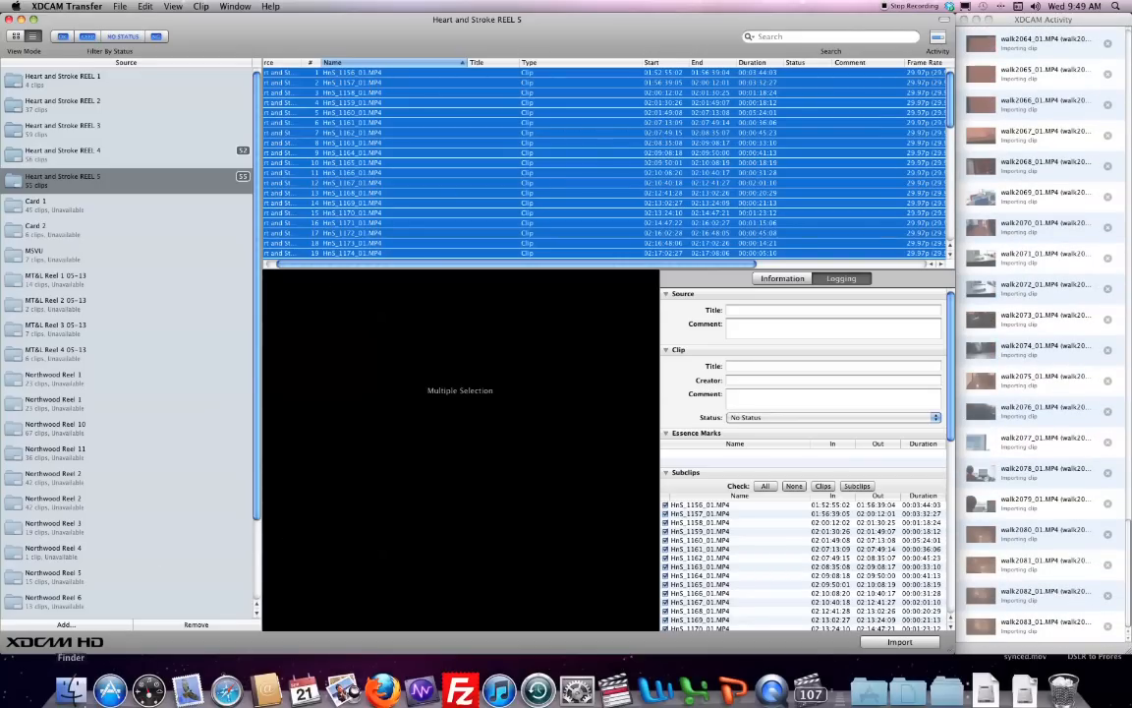
left_click(71, 678)
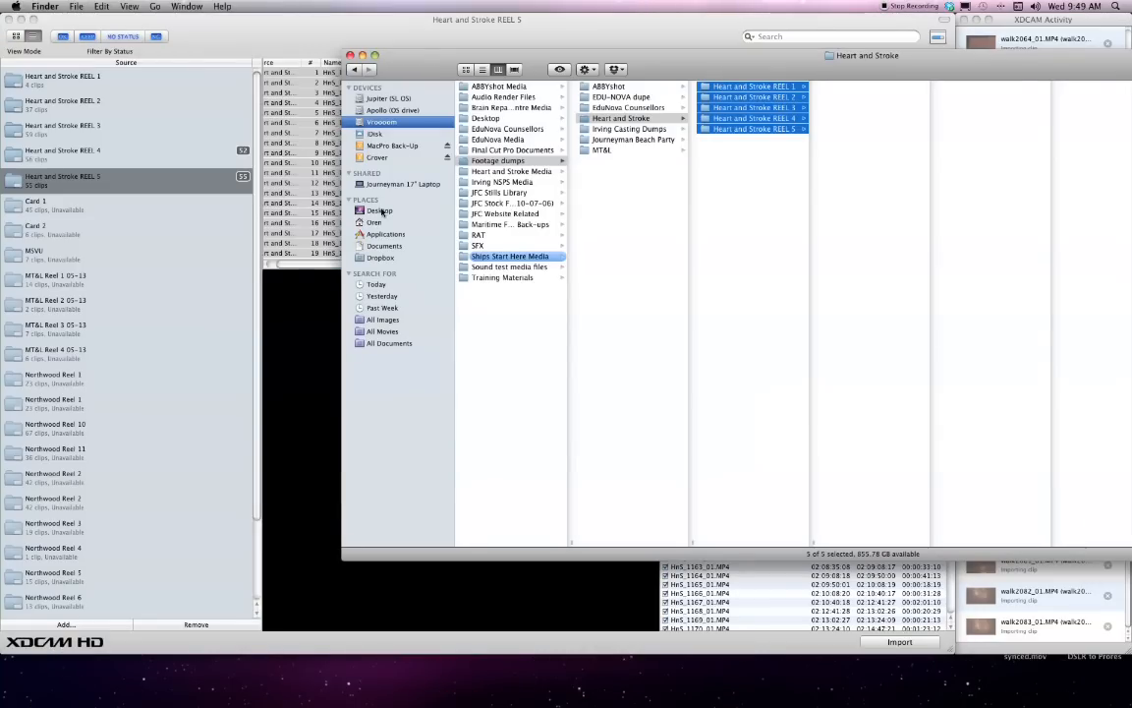
left_click(379, 210)
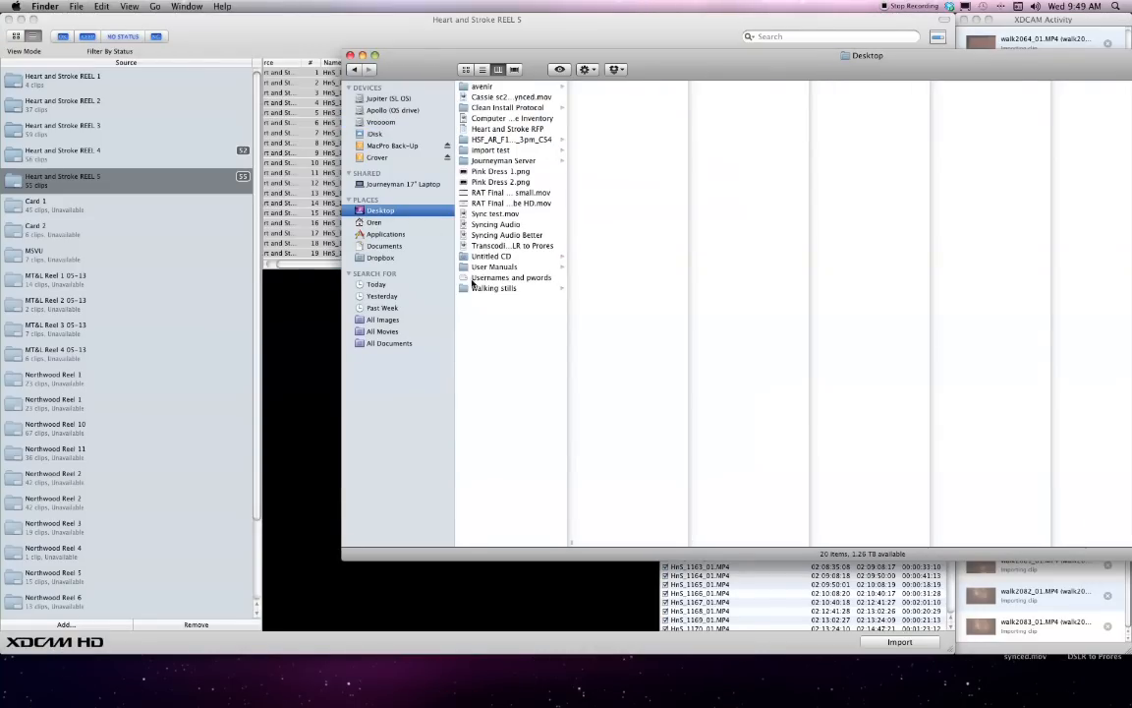
left_click(474, 150)
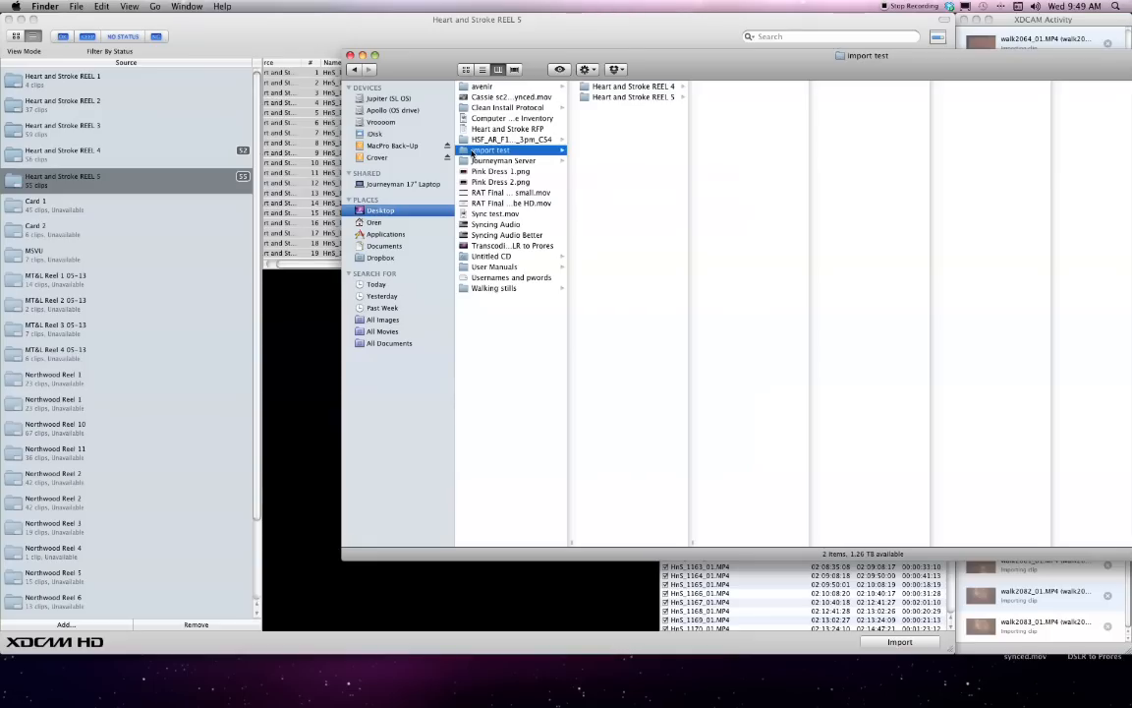
left_click(615, 89)
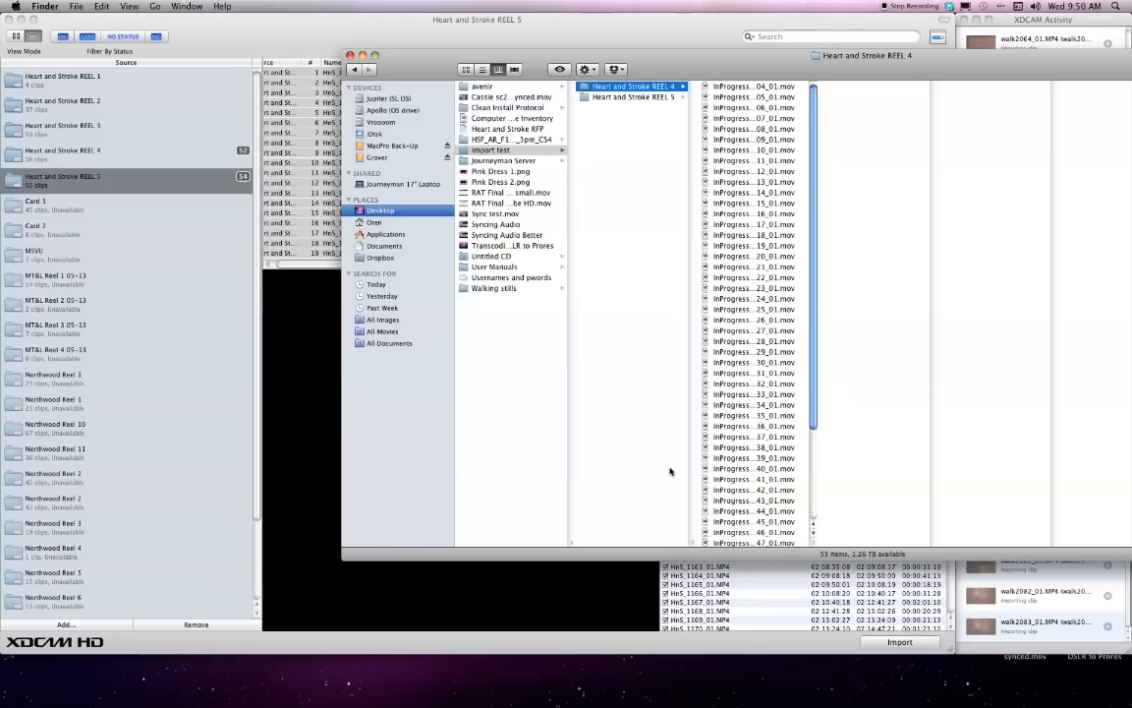
left_click(350, 55)
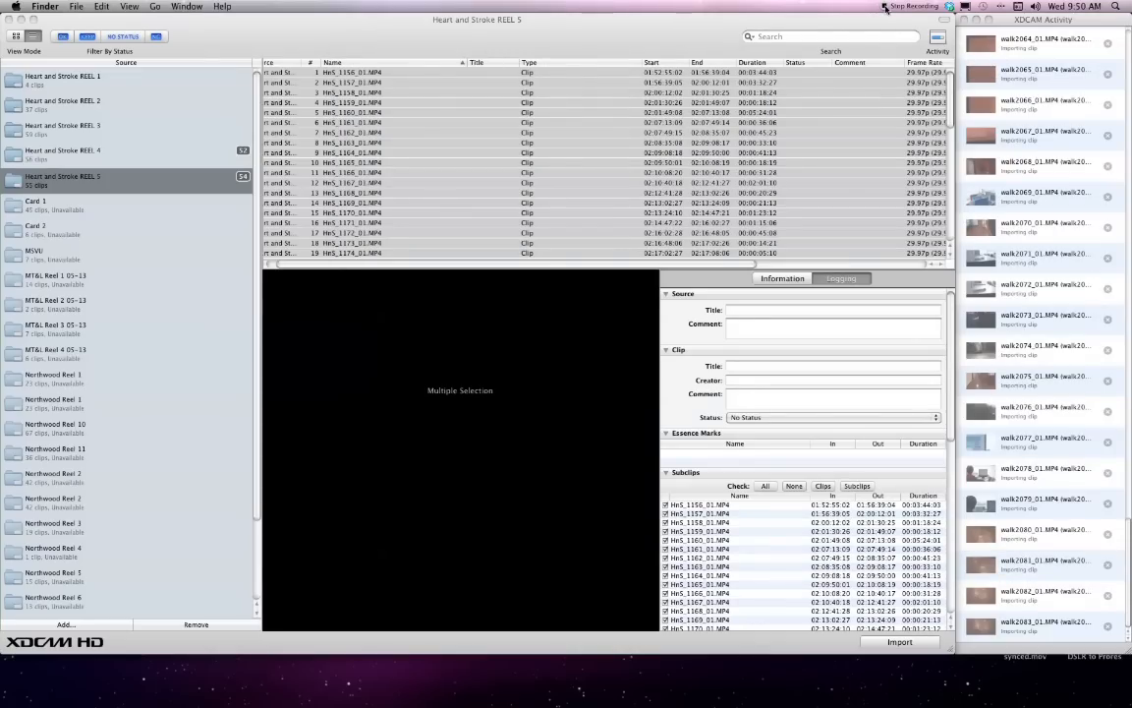